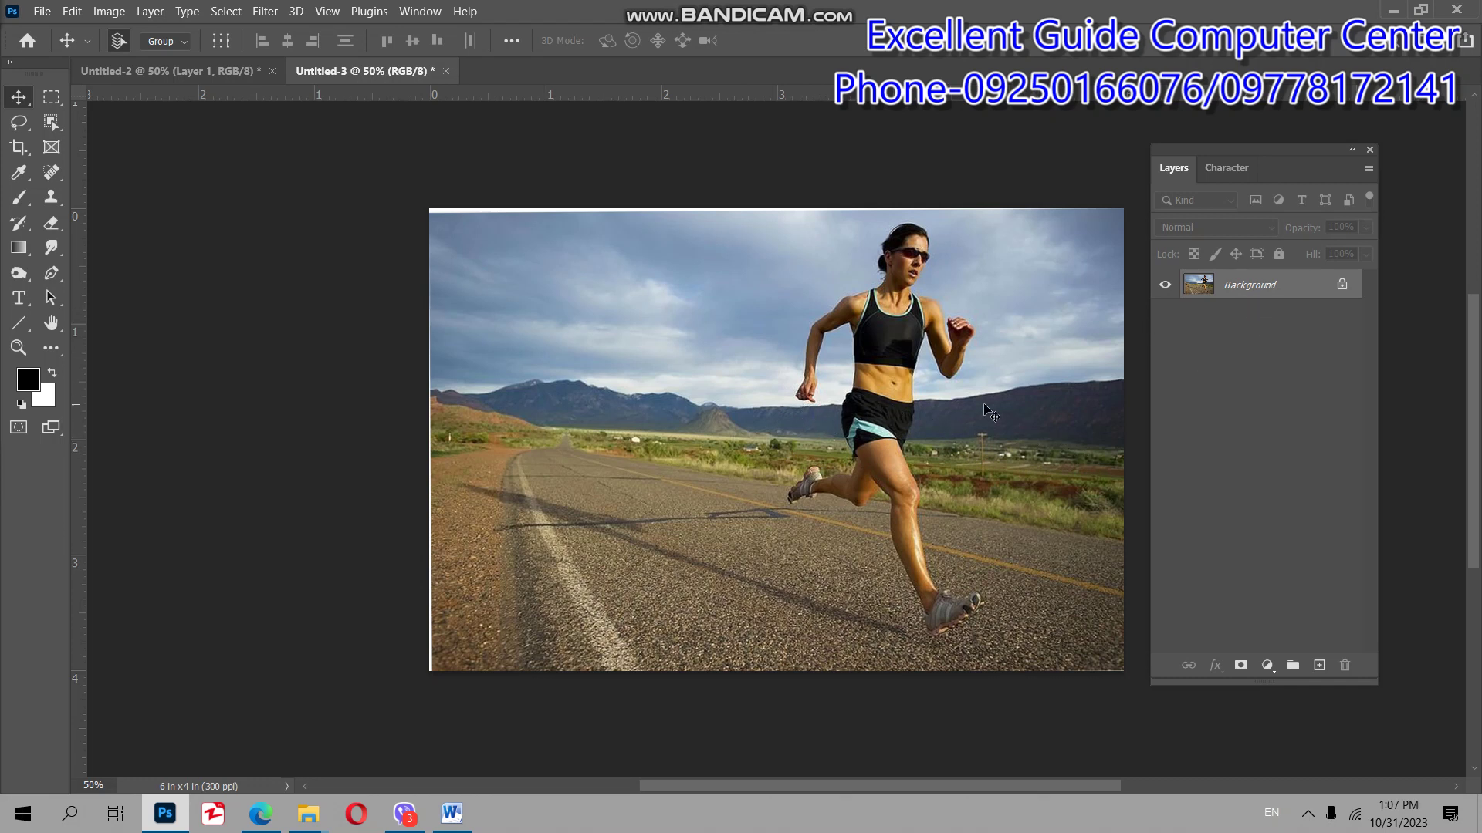
- Duplicate the runner photo to Layer 1 with Ctrl+J, hide the copy and keep Background active
key("ctrl+j")
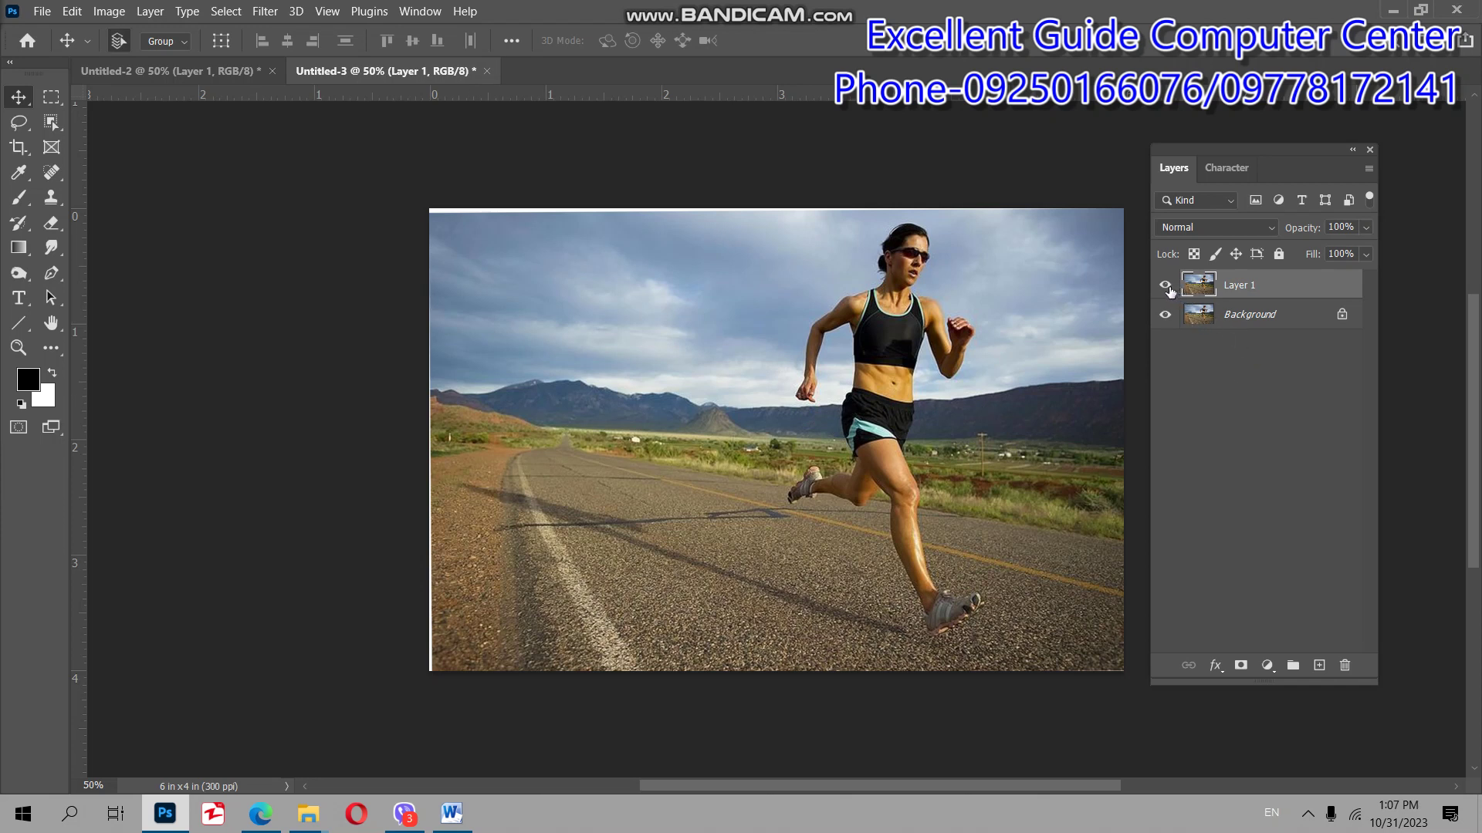
left_click(1166, 286)
left_click(1248, 314)
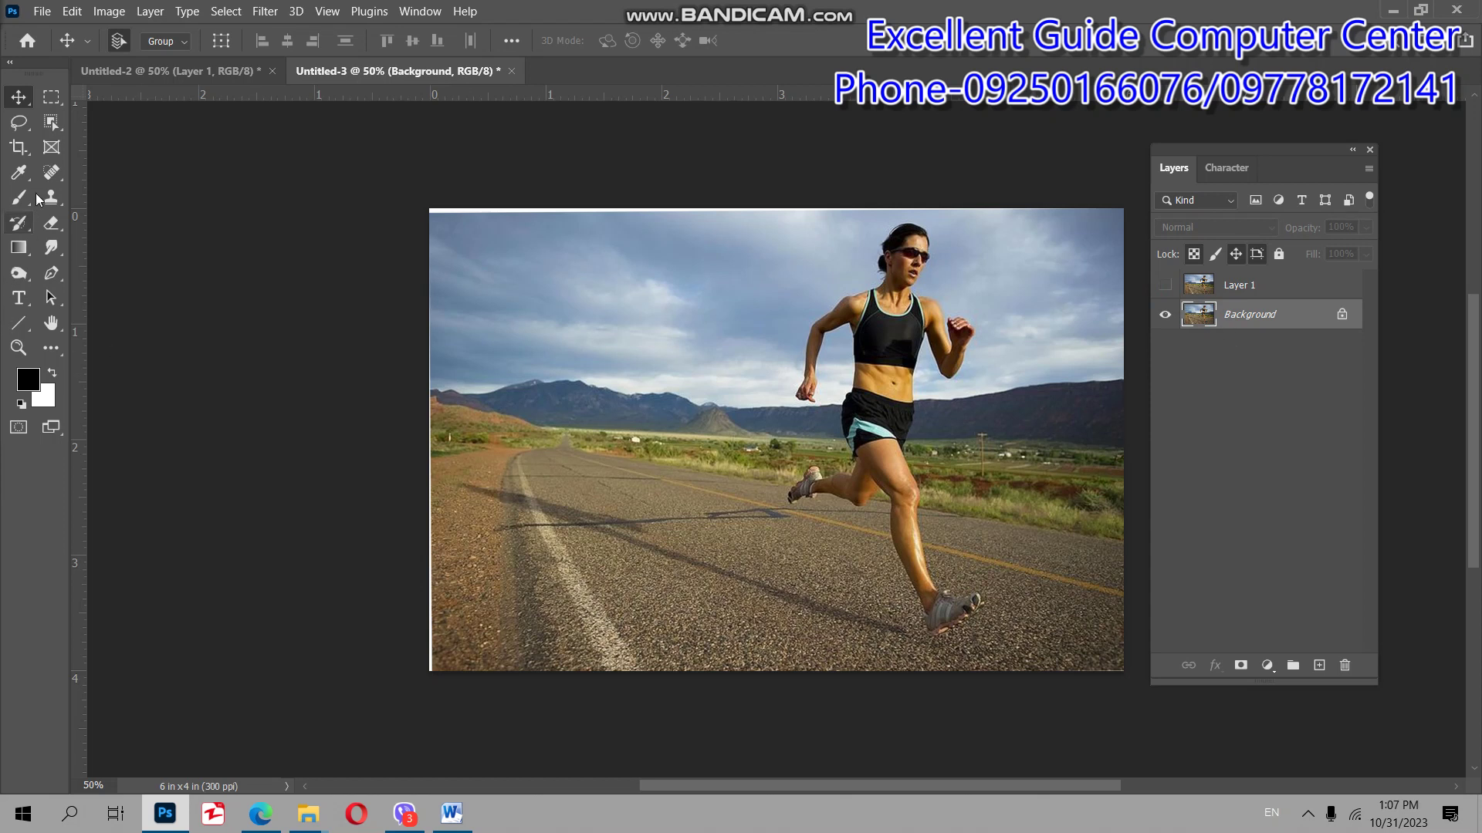
left_click(53, 122)
right_click(53, 122)
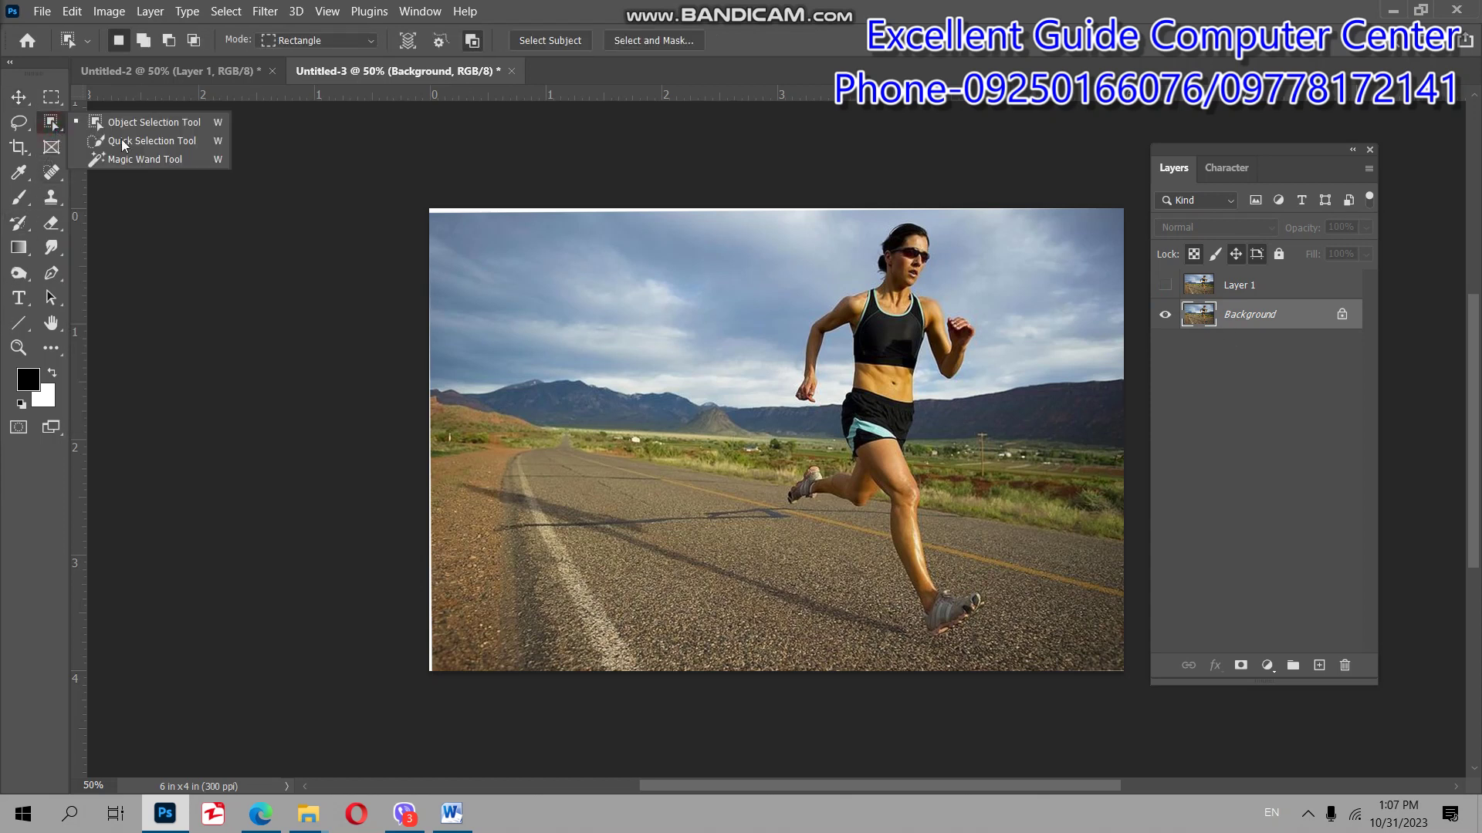
left_click(128, 140)
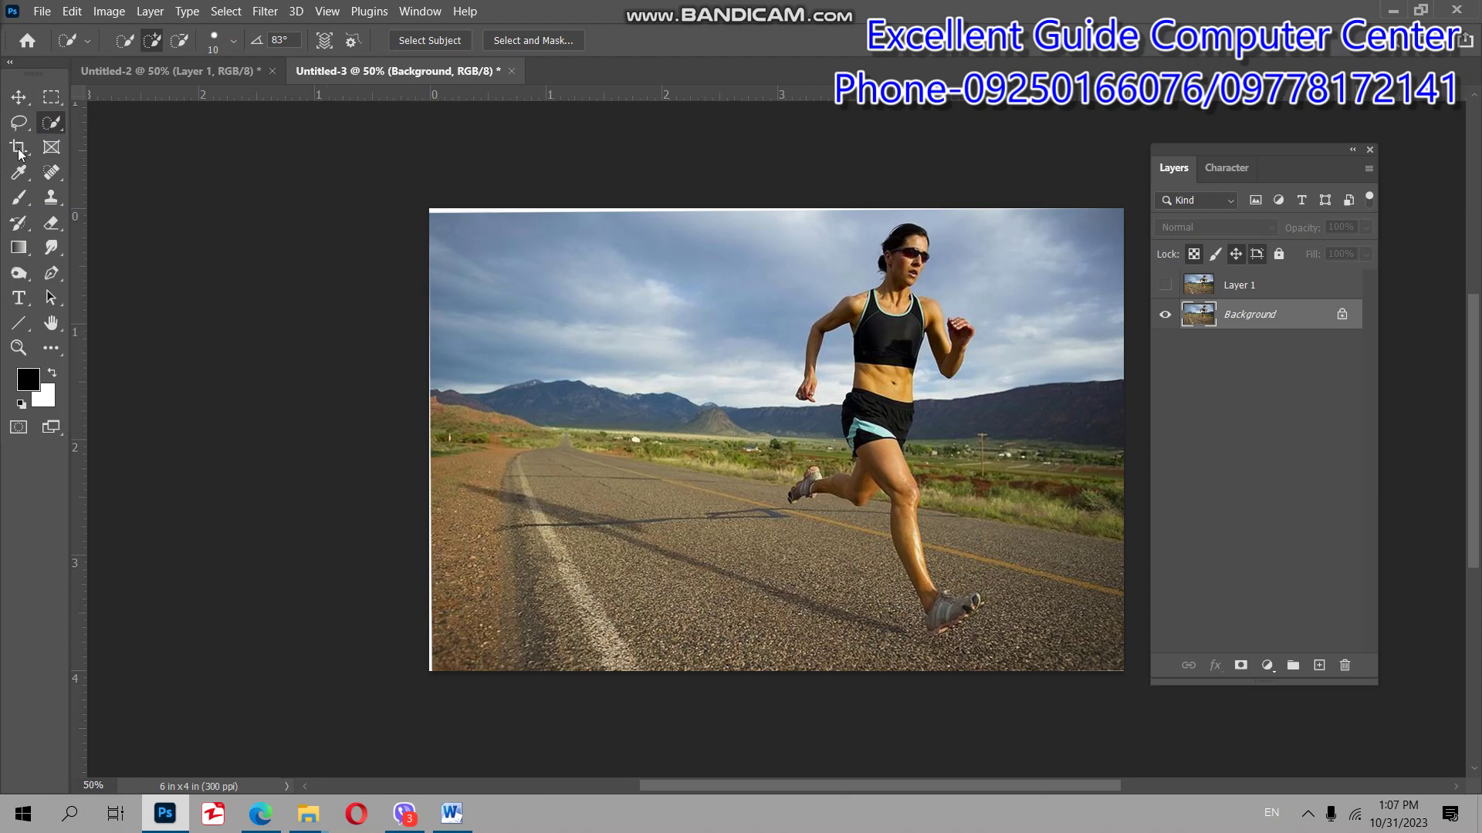
right_click(61, 124)
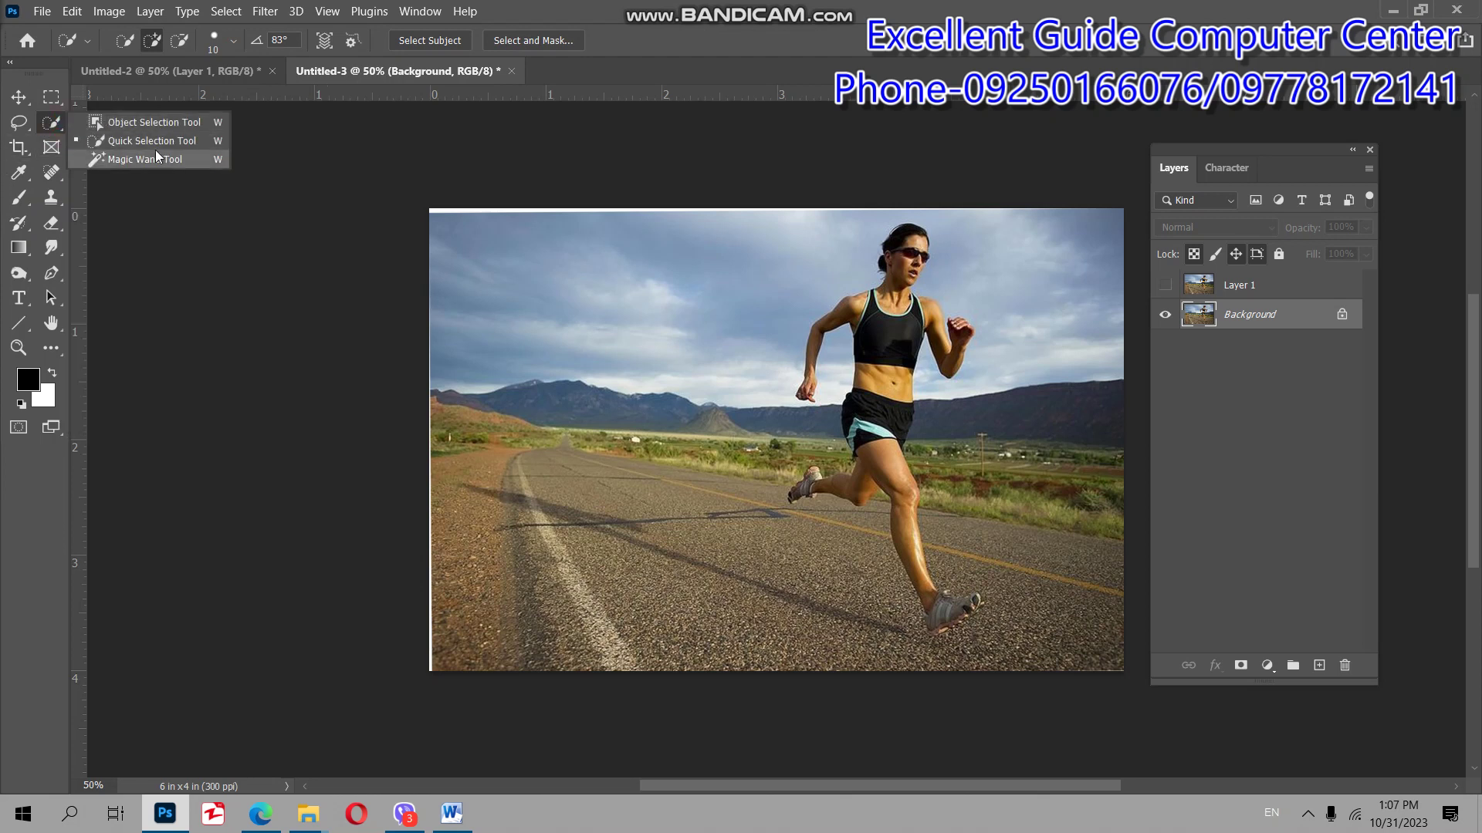
left_click(51, 98)
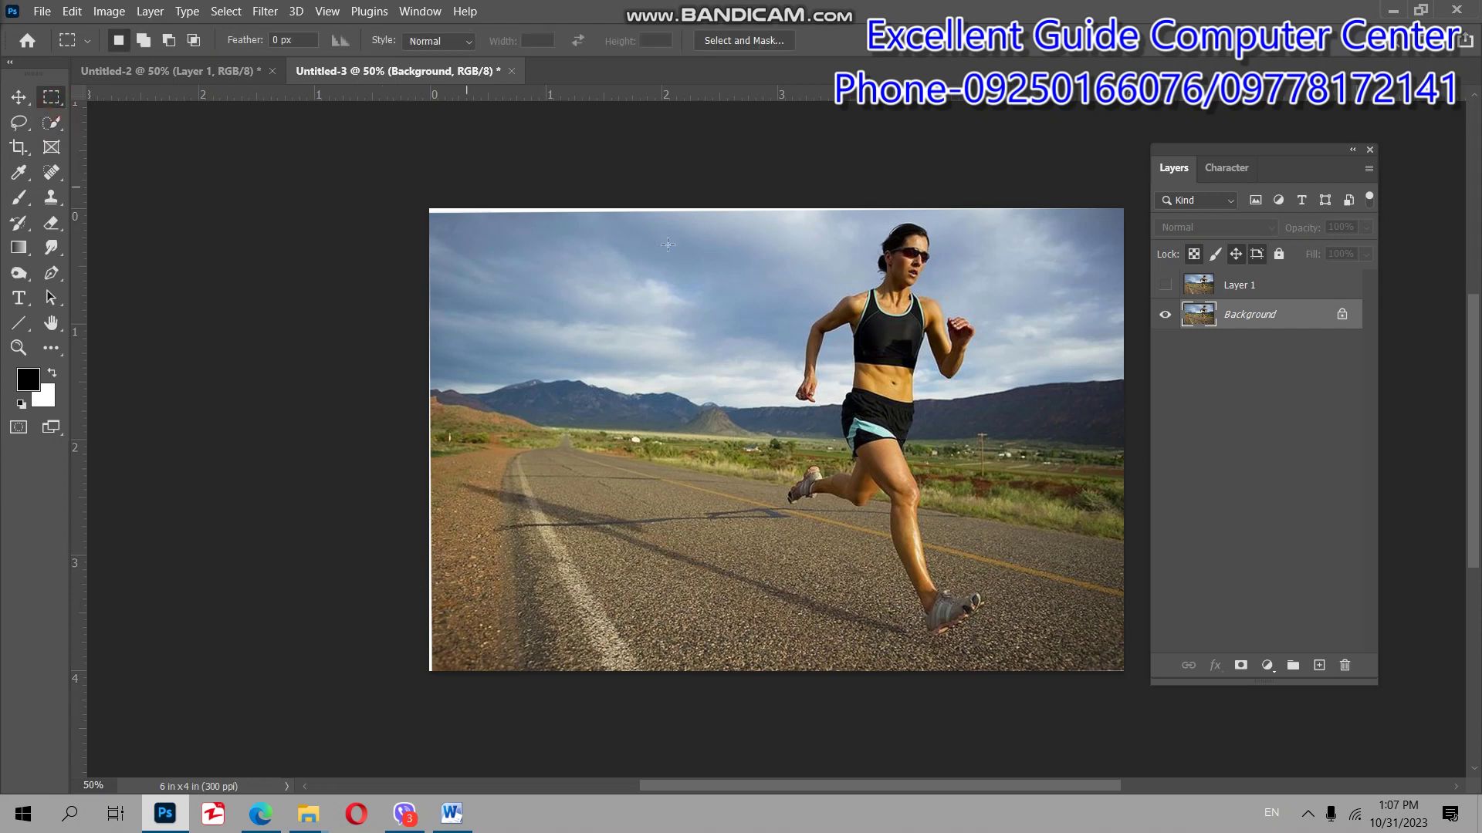
left_click_drag(771, 214, 1016, 643)
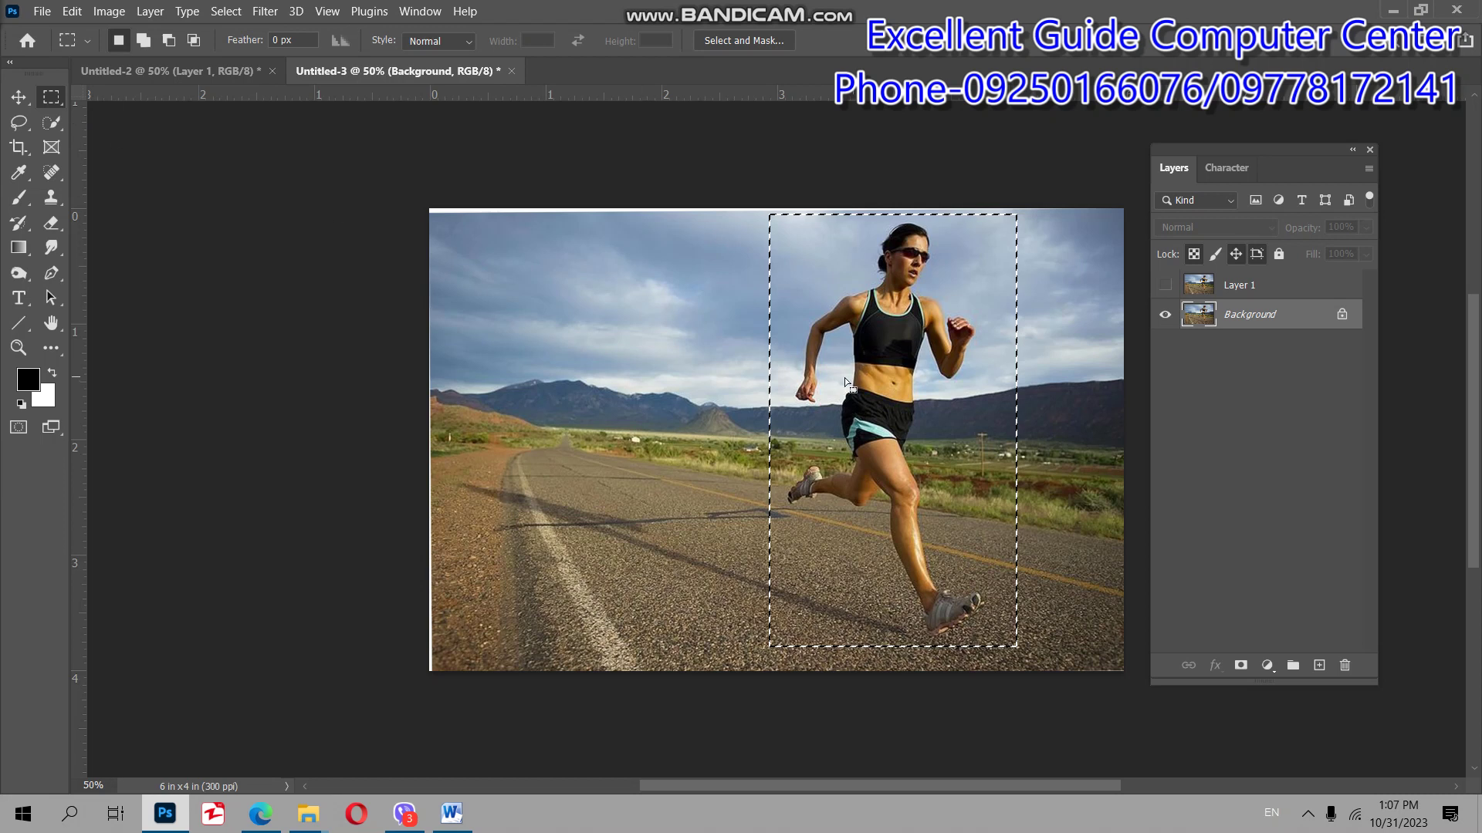
left_click(124, 166)
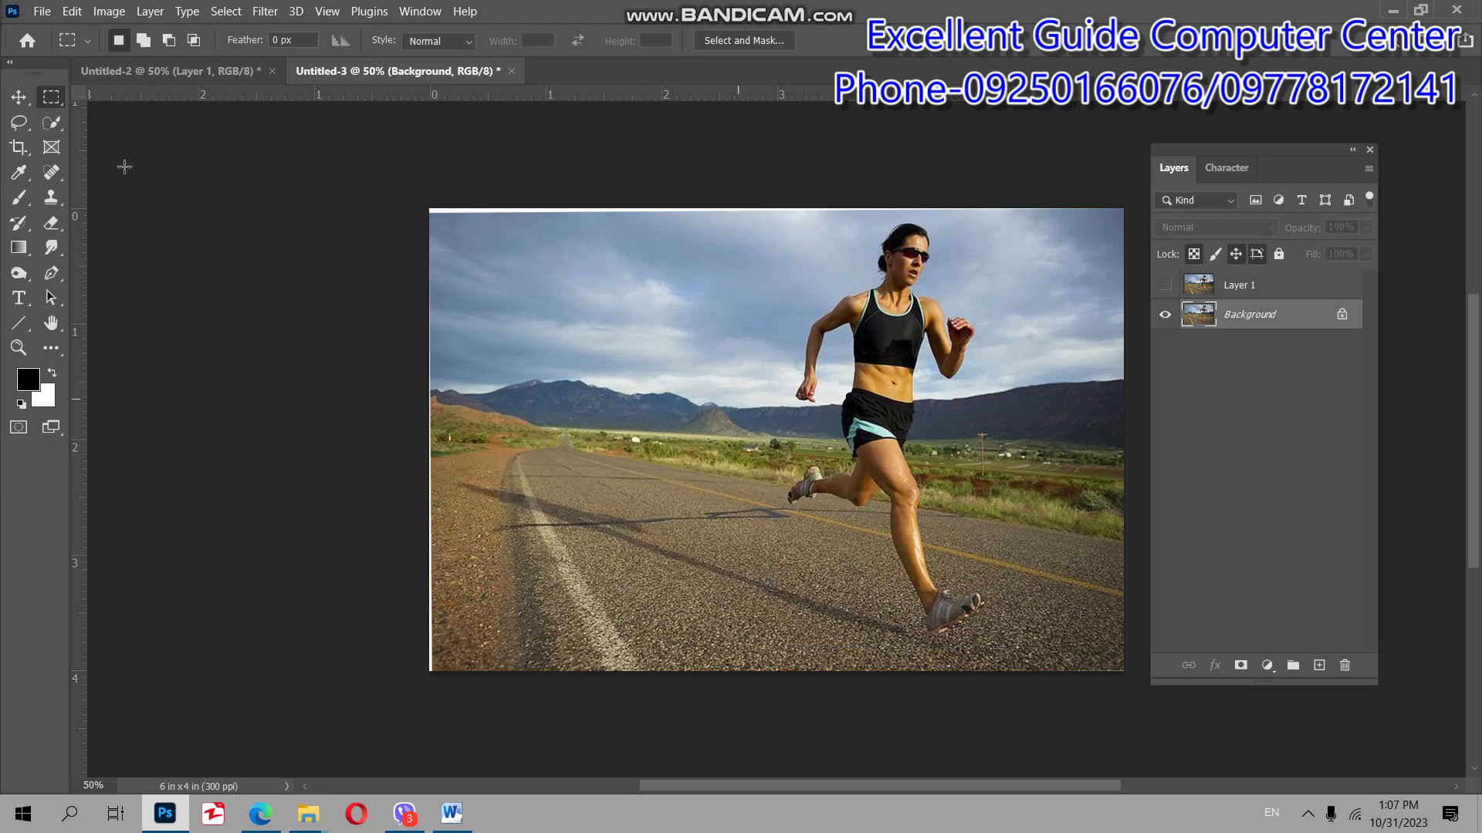
left_click(56, 124)
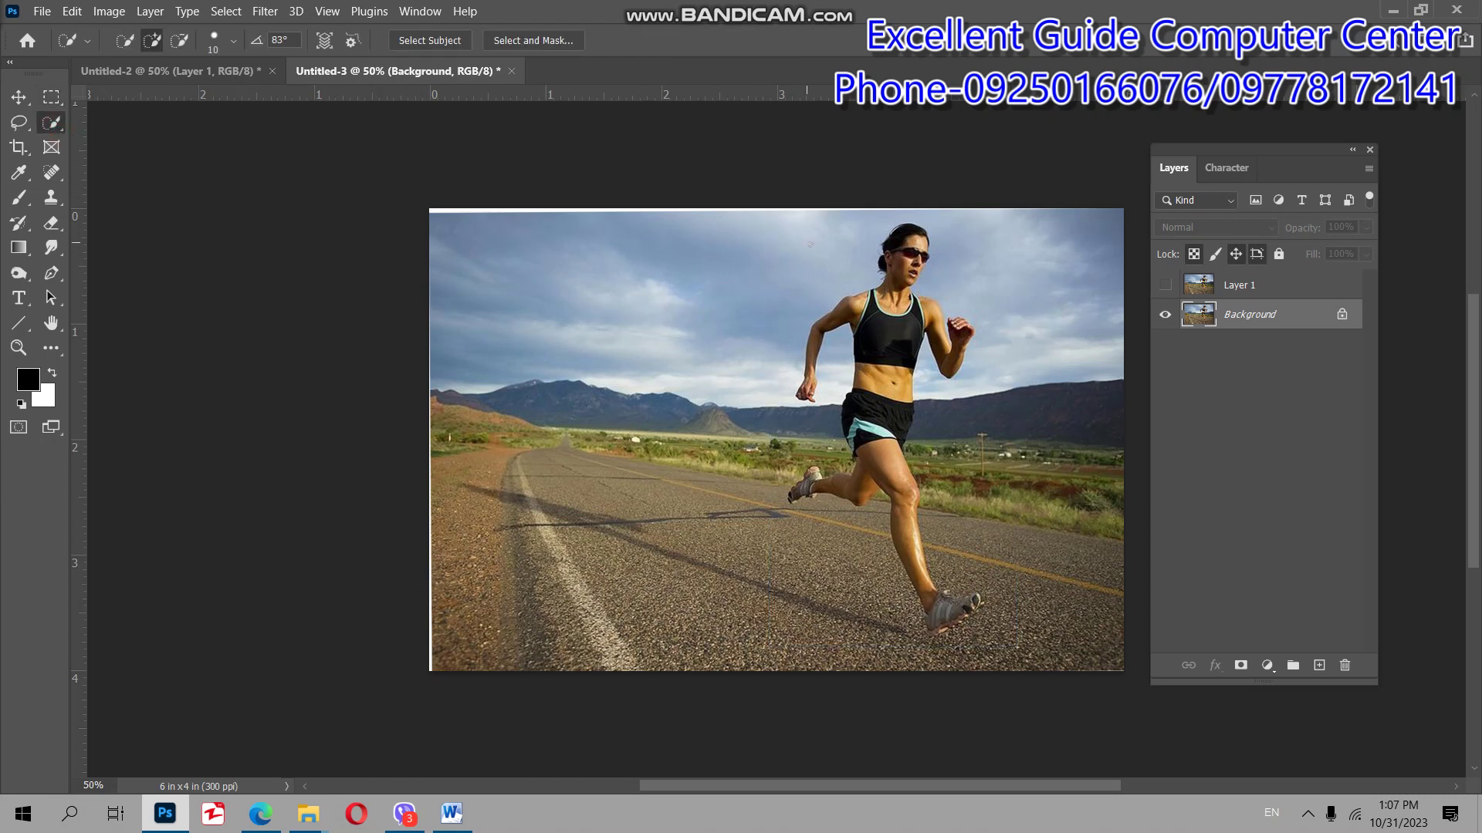
left_click(767, 217)
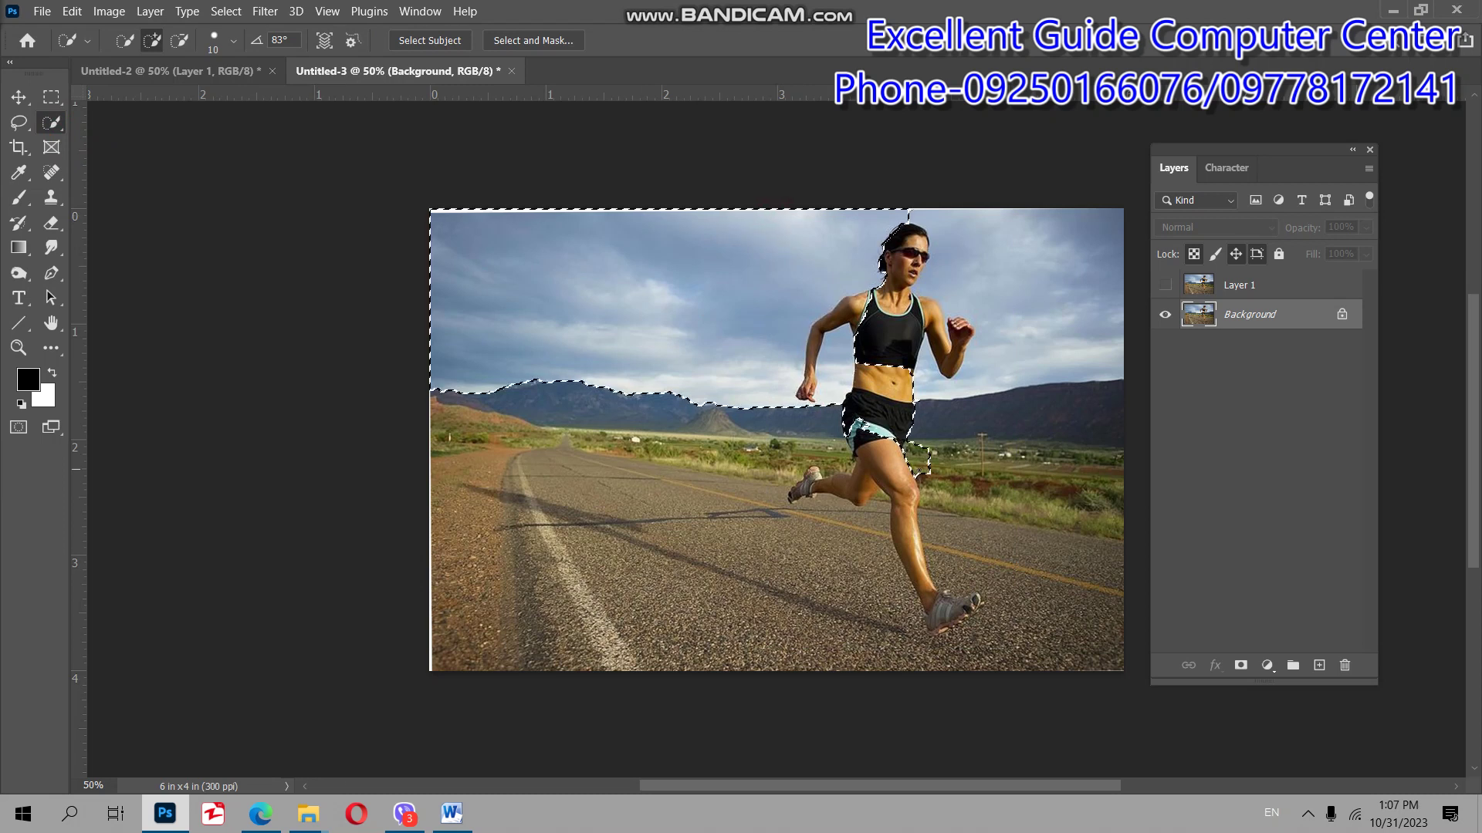
key("ctrl+d")
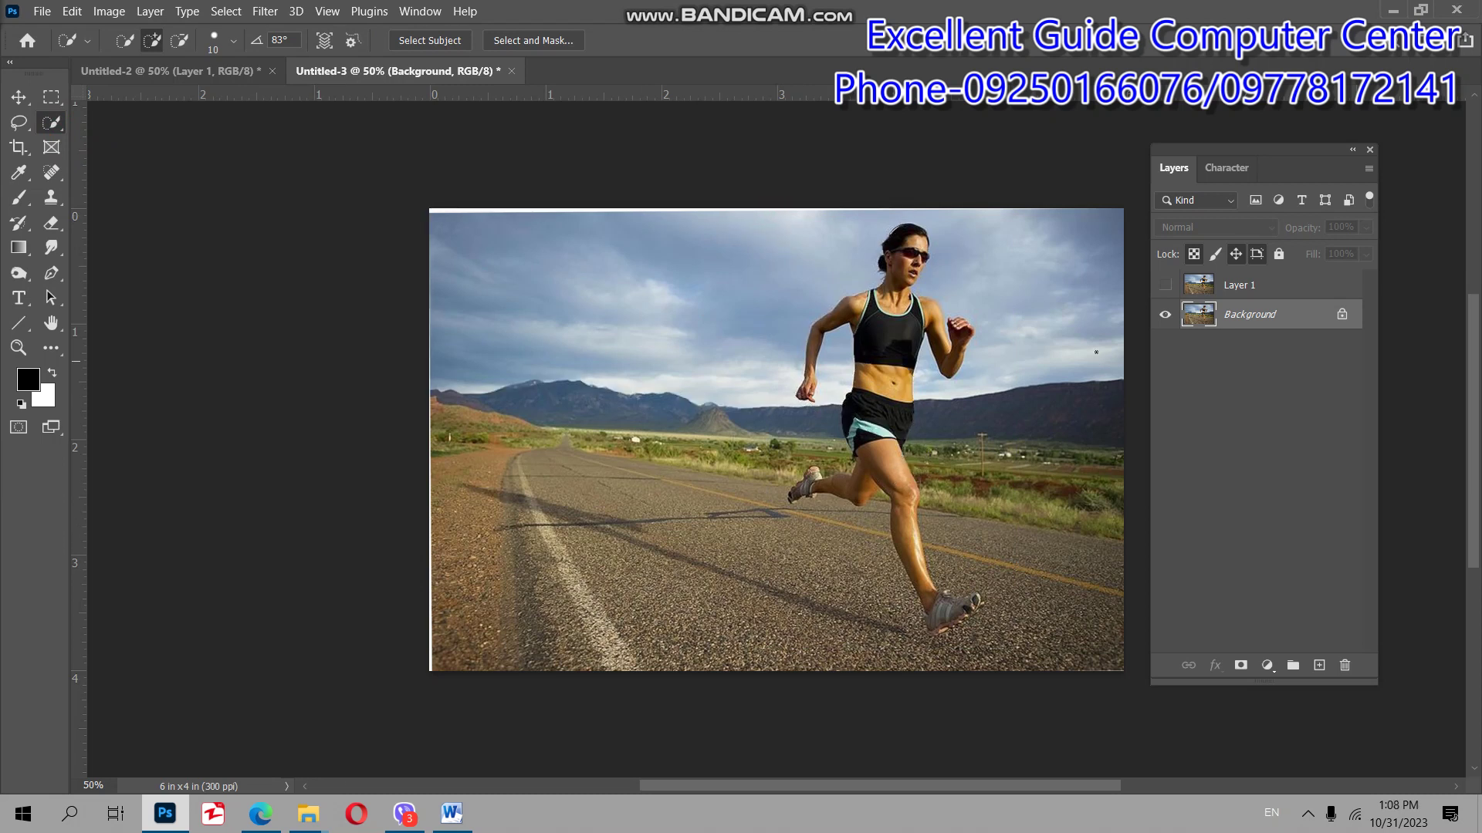
right_click(53, 122)
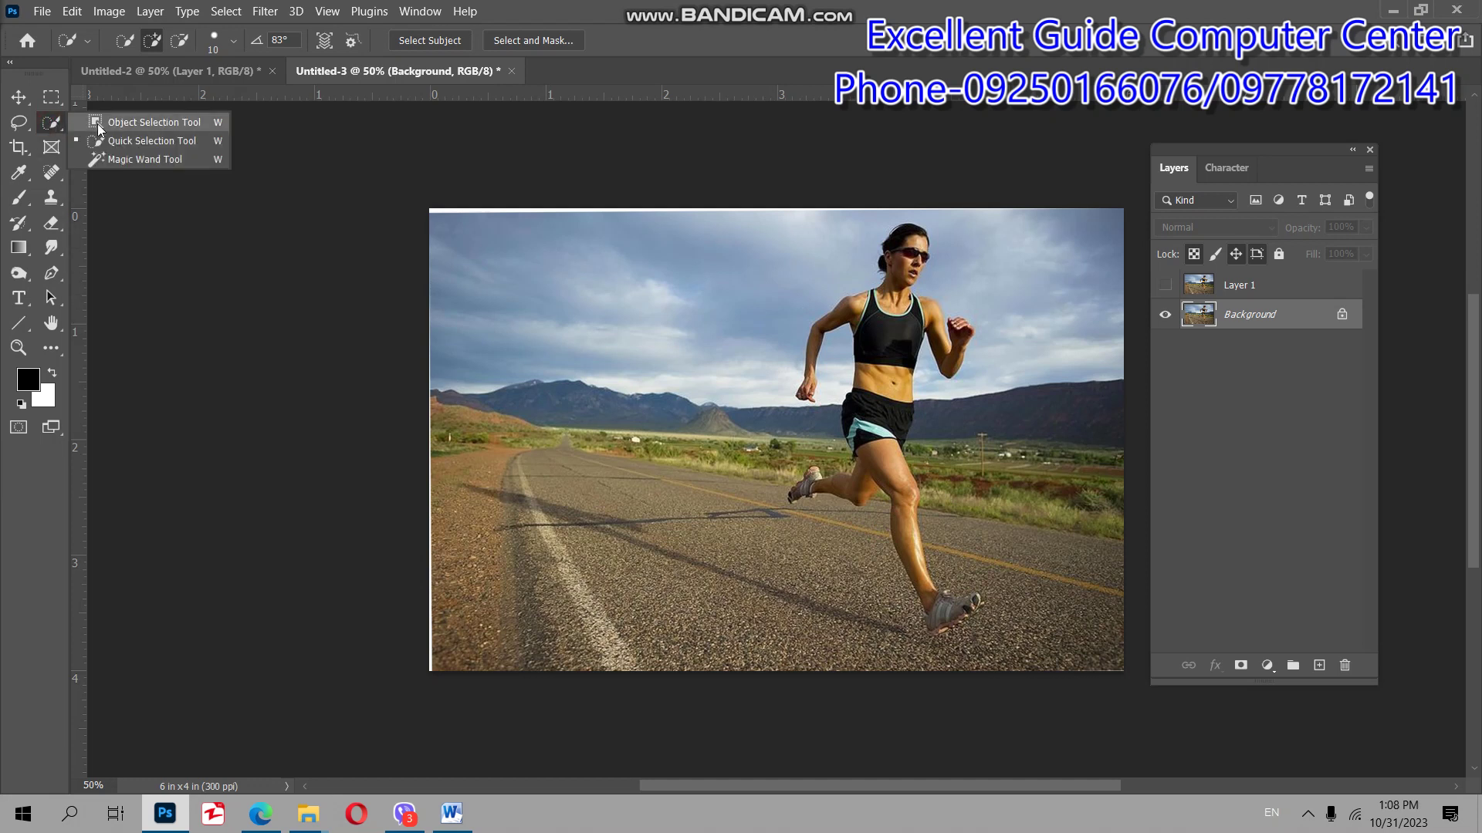
- Select the runner automatically by boxing her with the Object Selection Tool
left_click(151, 122)
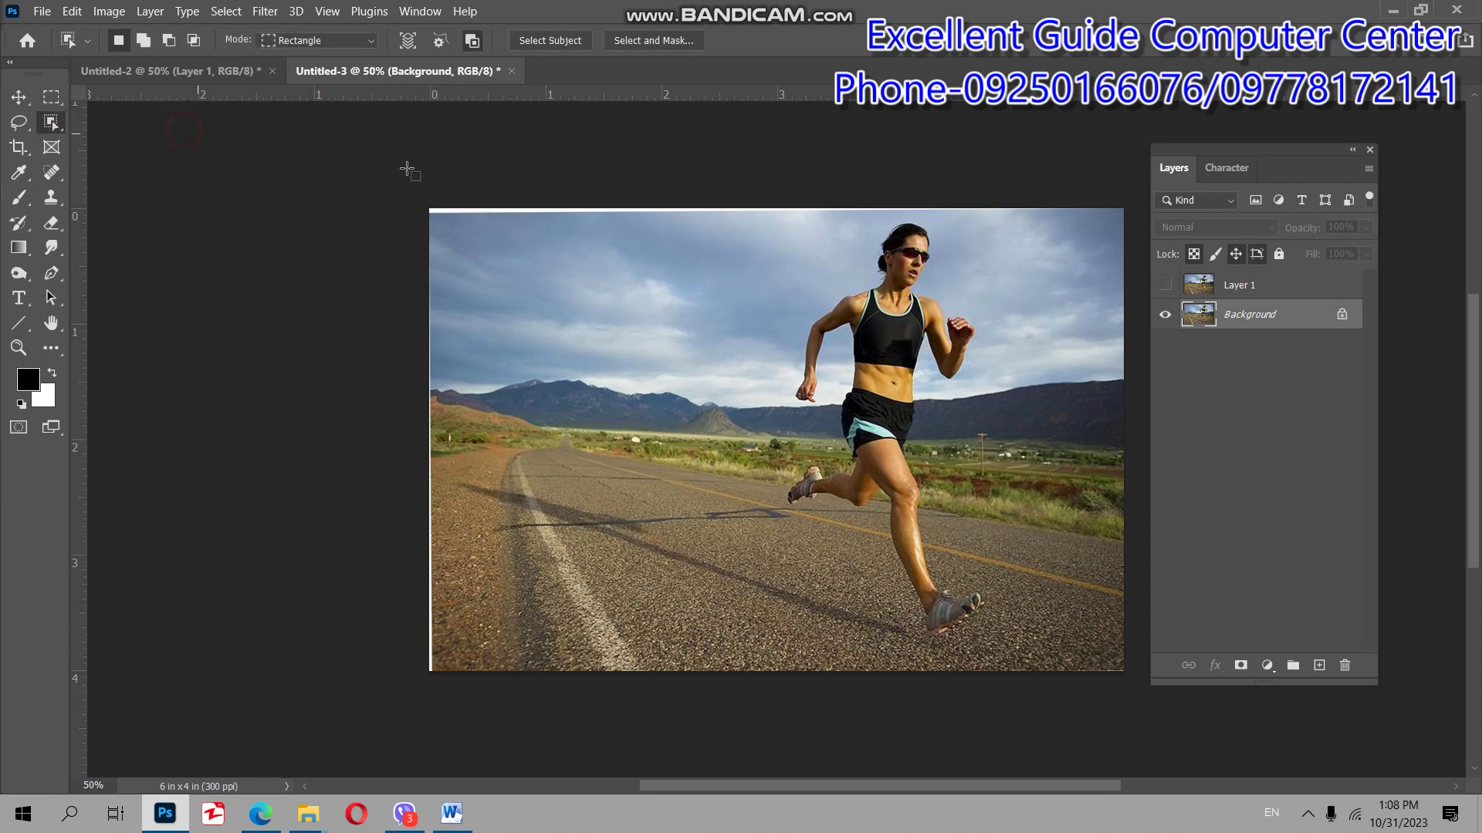
left_click_drag(717, 214, 1038, 646)
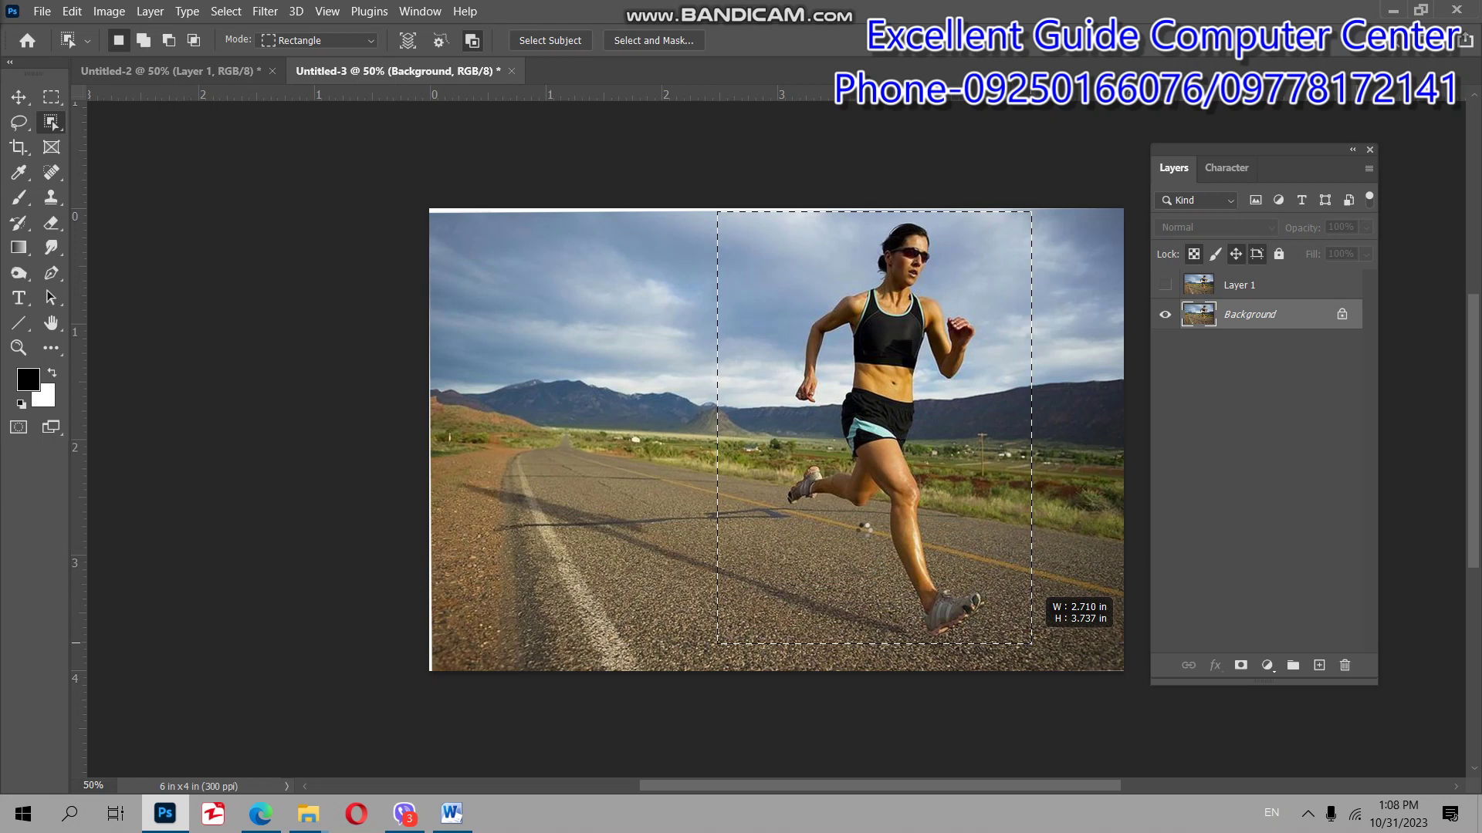
left_click_drag(1039, 646, 1038, 647)
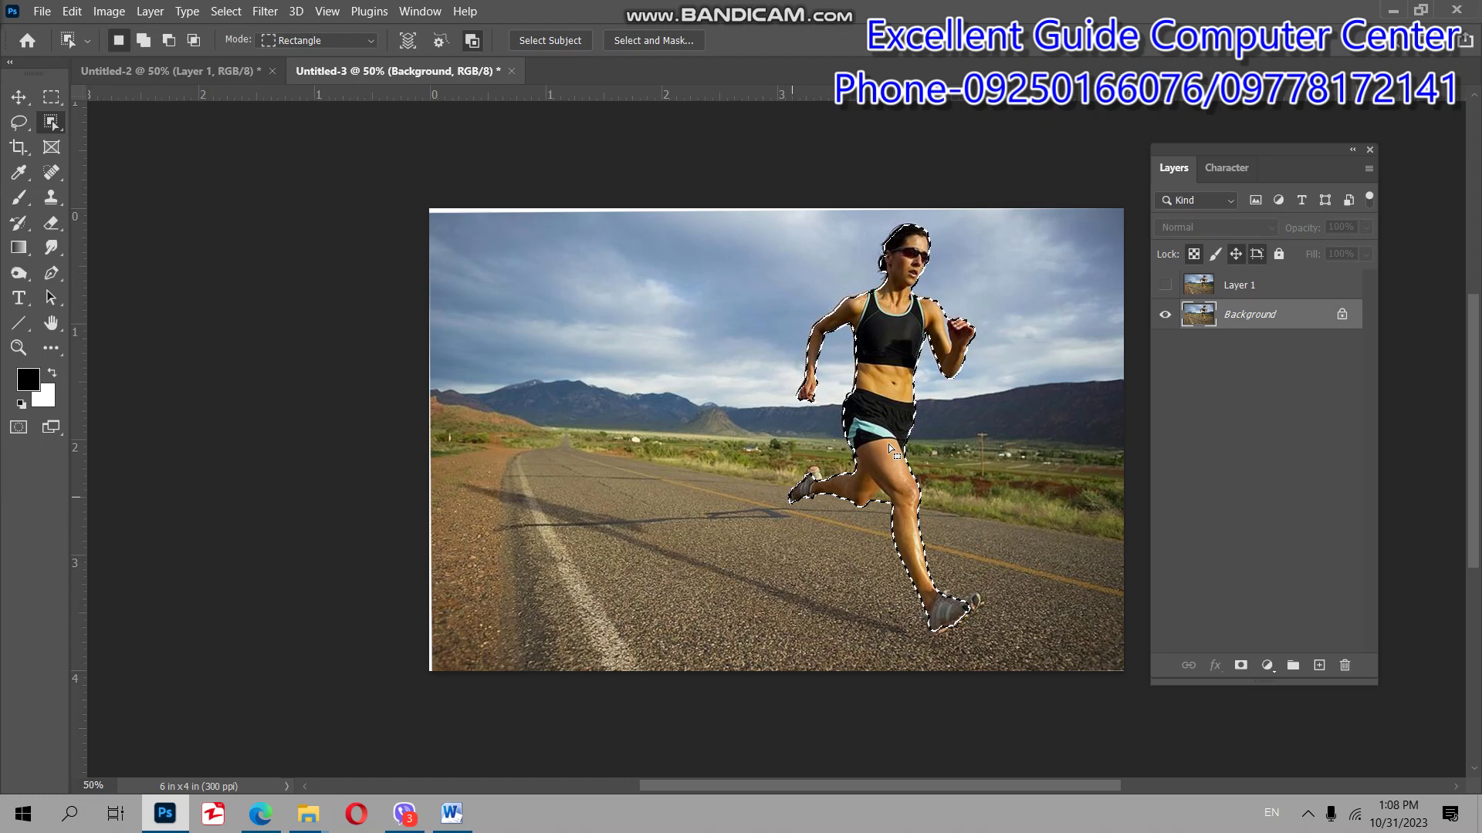
key("ctrl+plus")
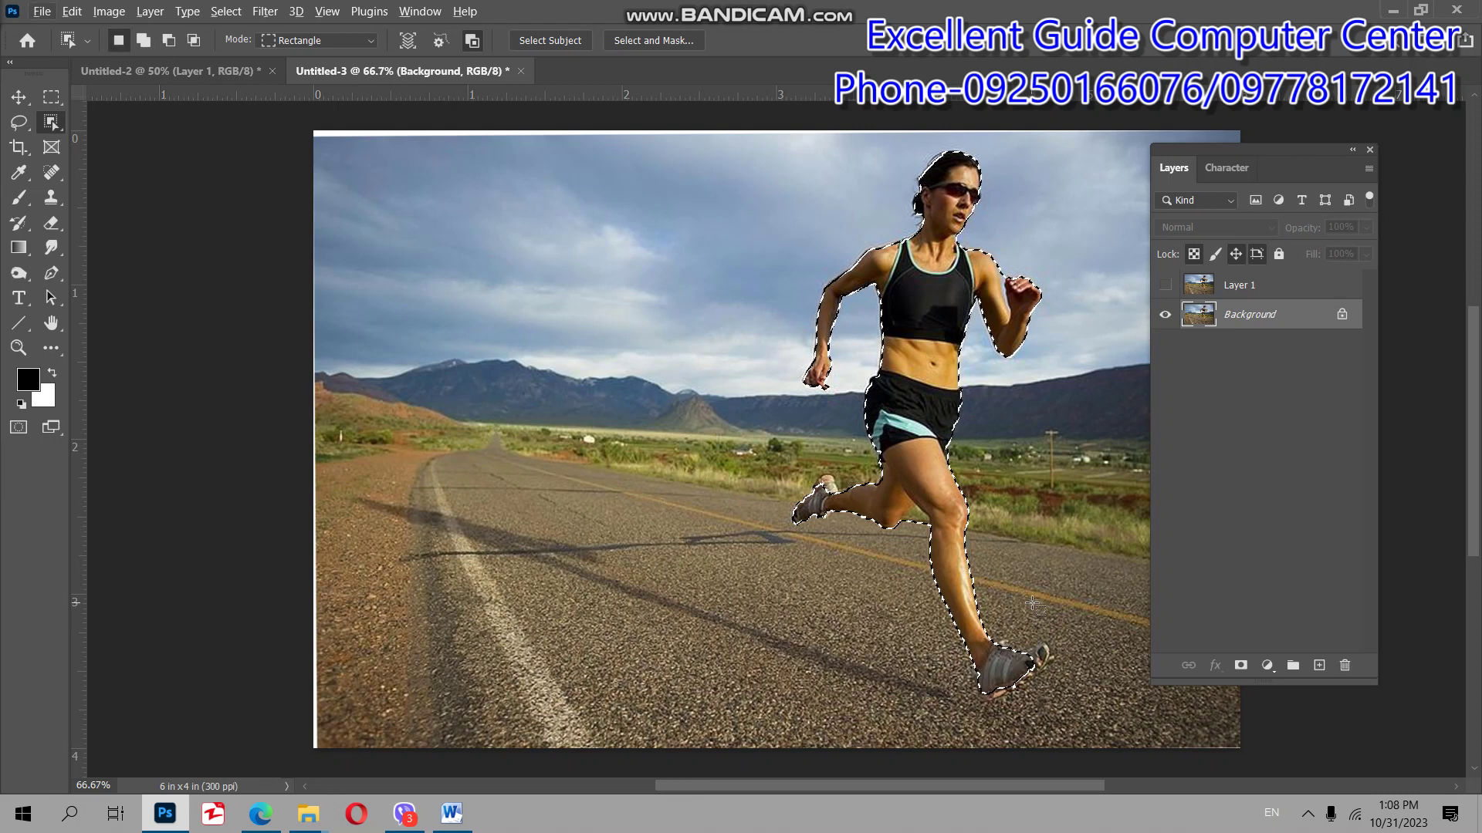
- Shift-add the front shoe toe and the rear shoe to the runner selection
key("shift")
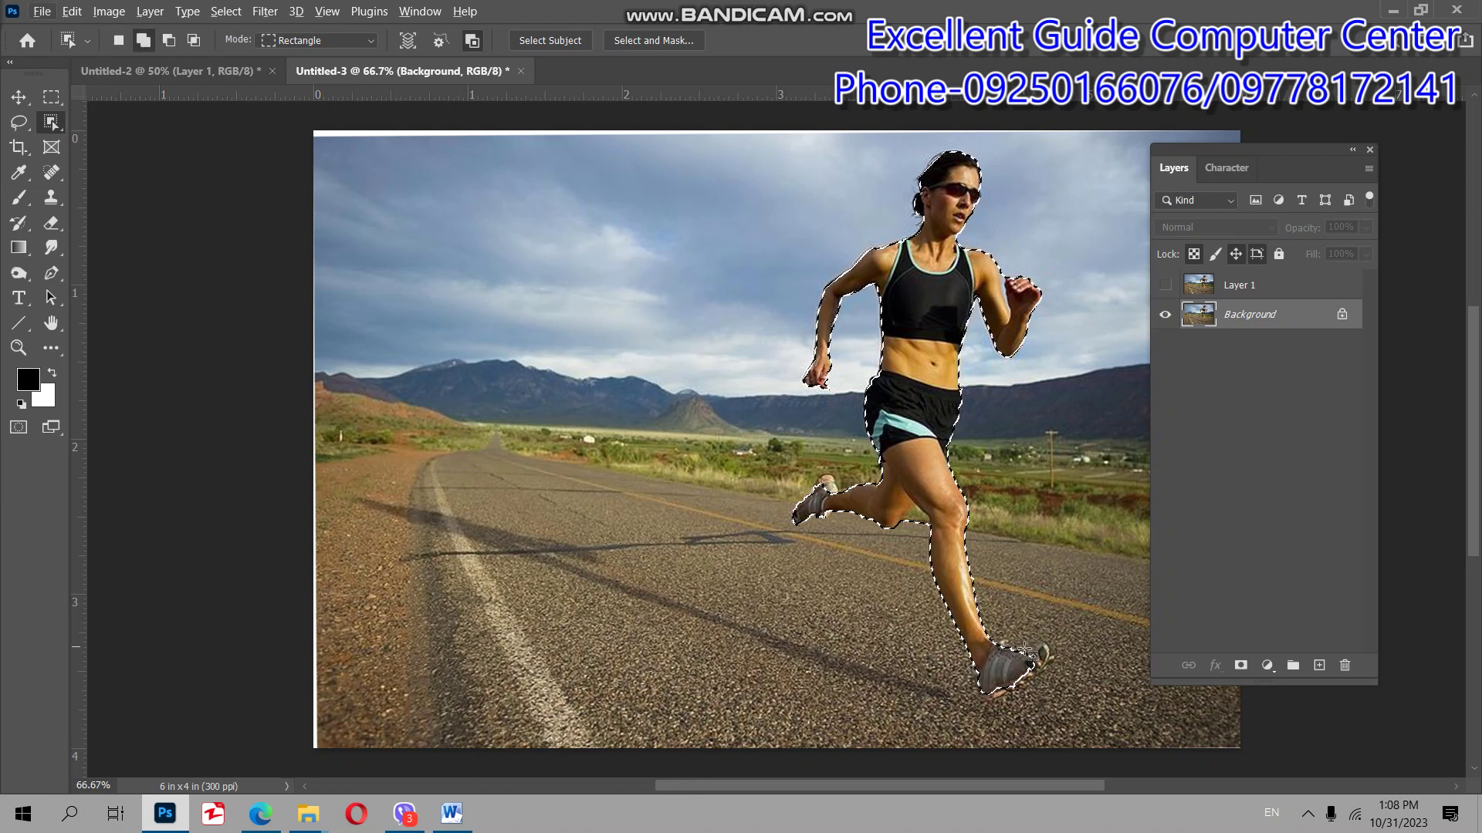
mouse_move(1034, 638)
left_mouse_down()
mouse_move(1054, 644)
mouse_move(1065, 683)
mouse_move(1045, 663)
left_mouse_up()
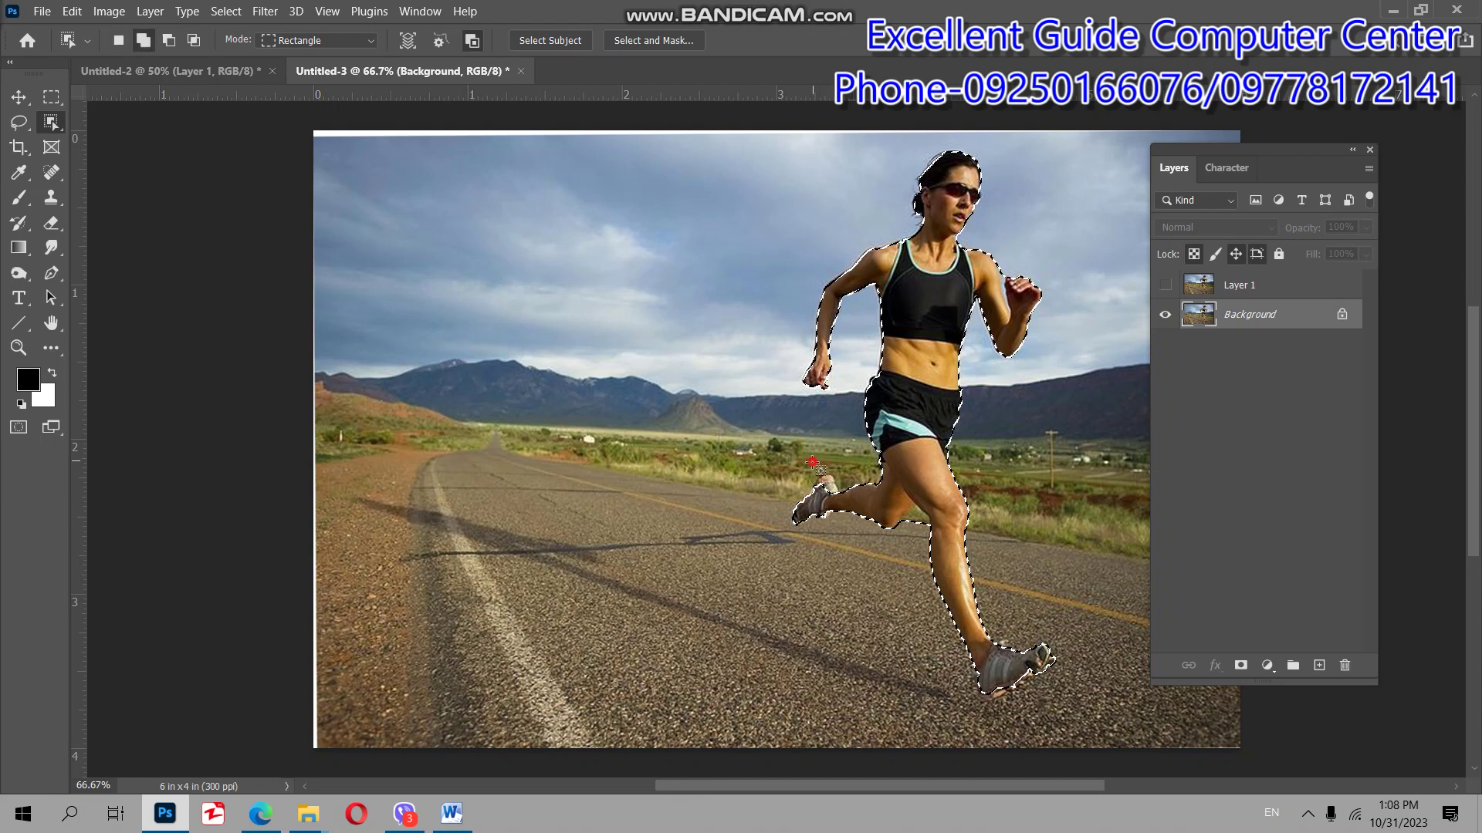
left_click_drag(813, 462, 852, 504)
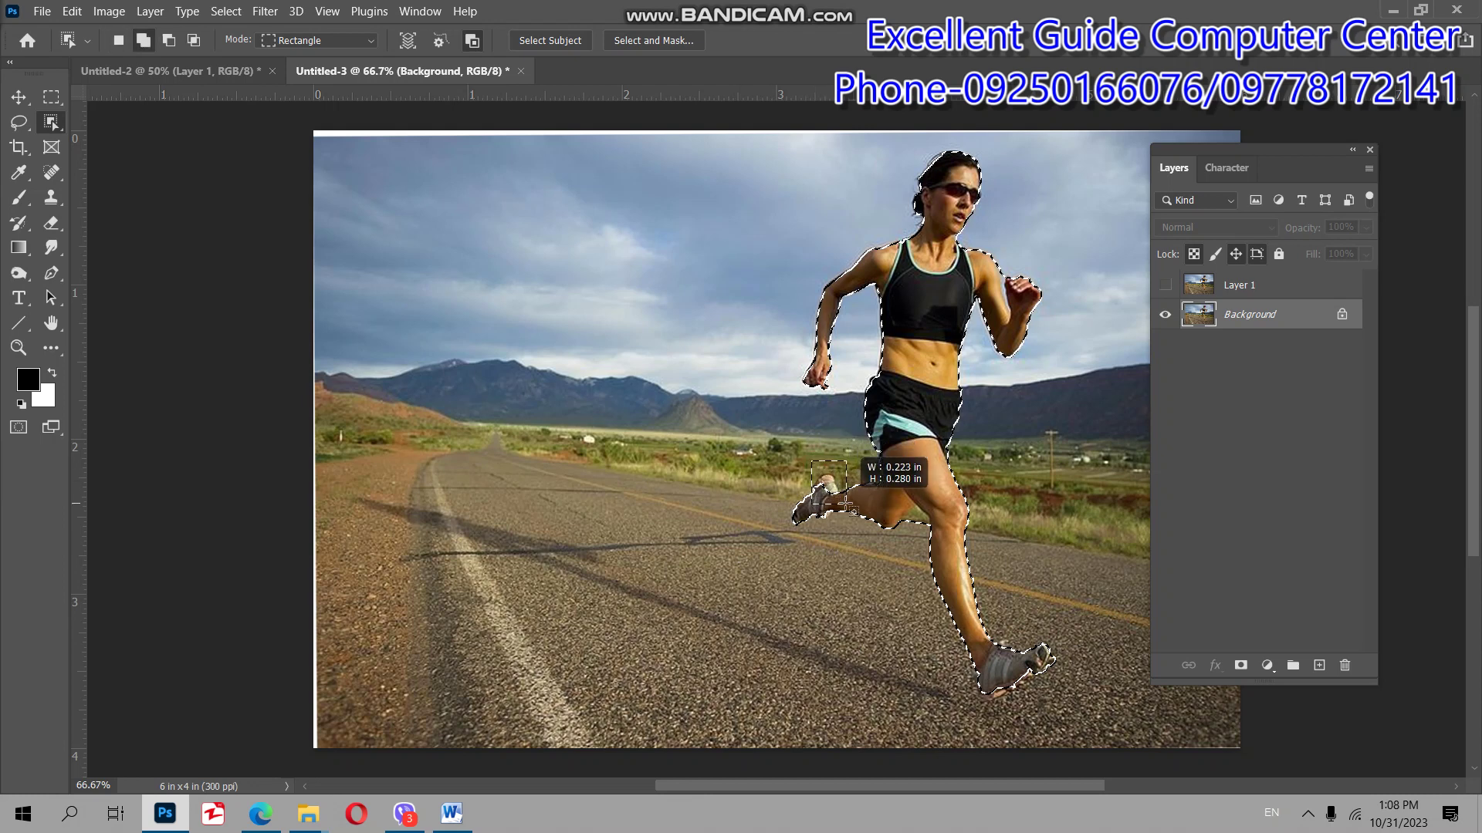
left_click_drag(853, 504, 852, 505)
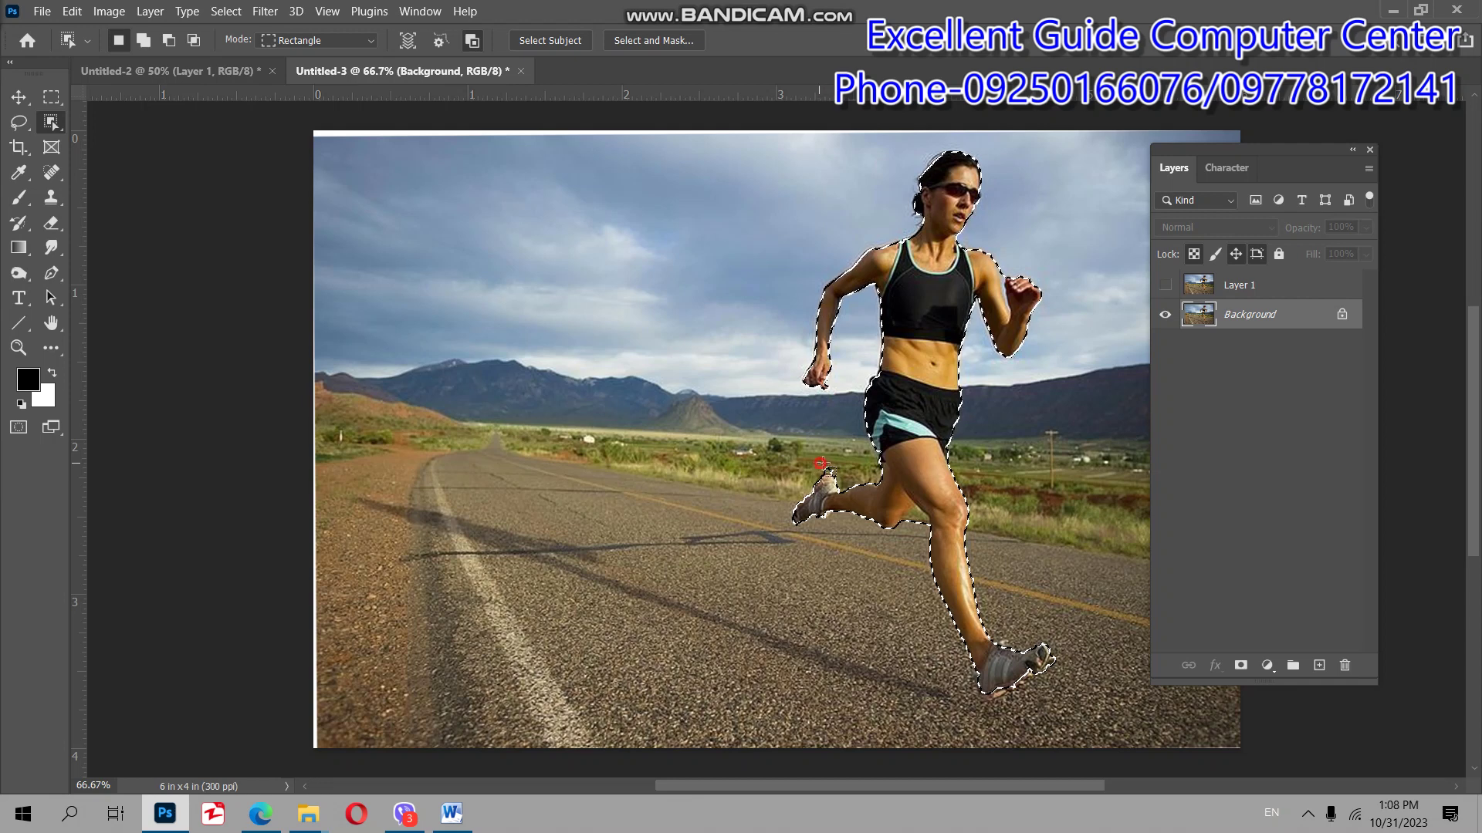
left_click_drag(820, 463, 831, 473)
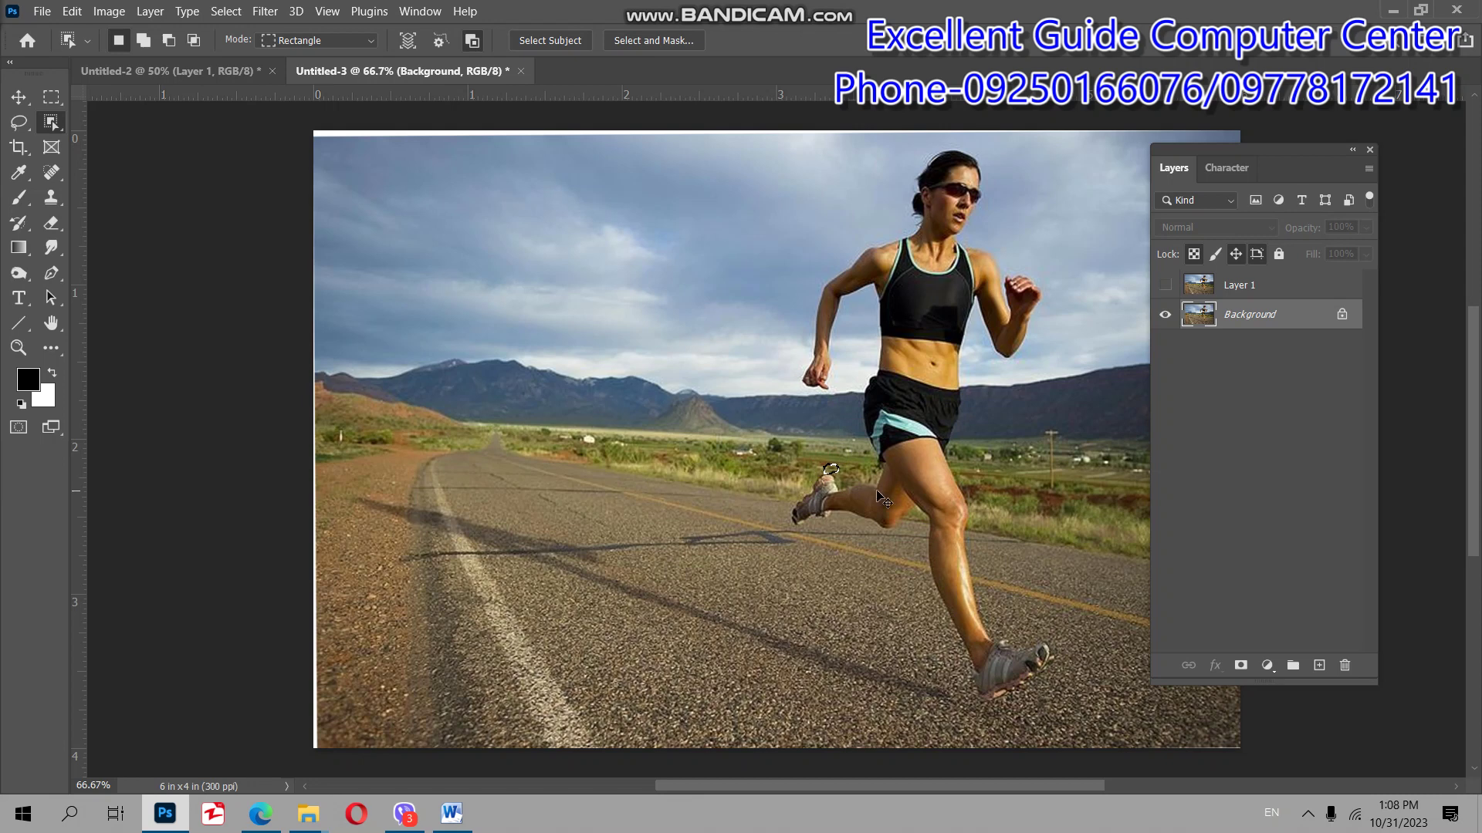
key("ctrl+z")
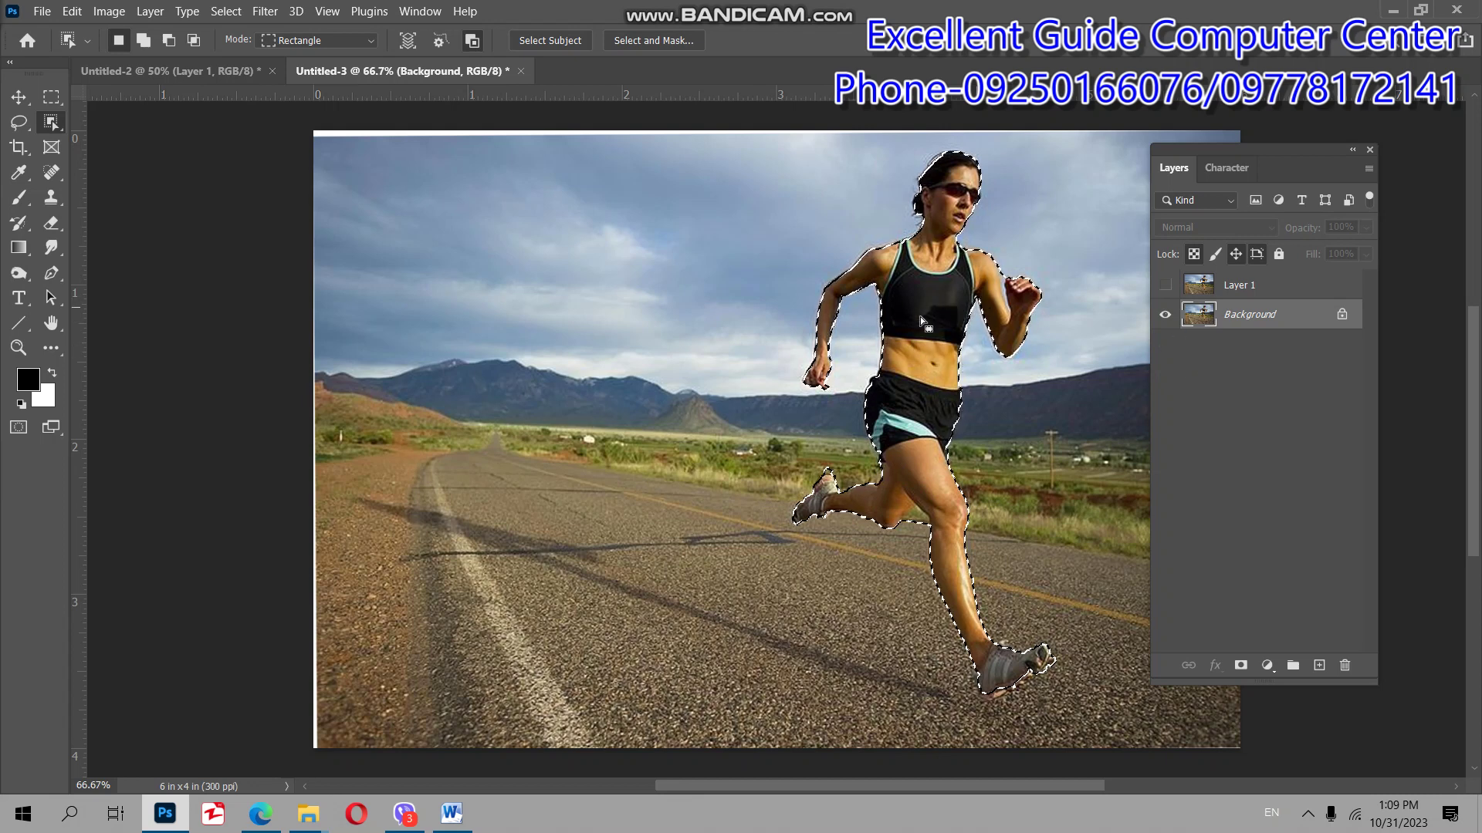
- Content-Aware Fill the runner's area from surrounding road and sky onto a new Background copy layer
right_click(904, 360)
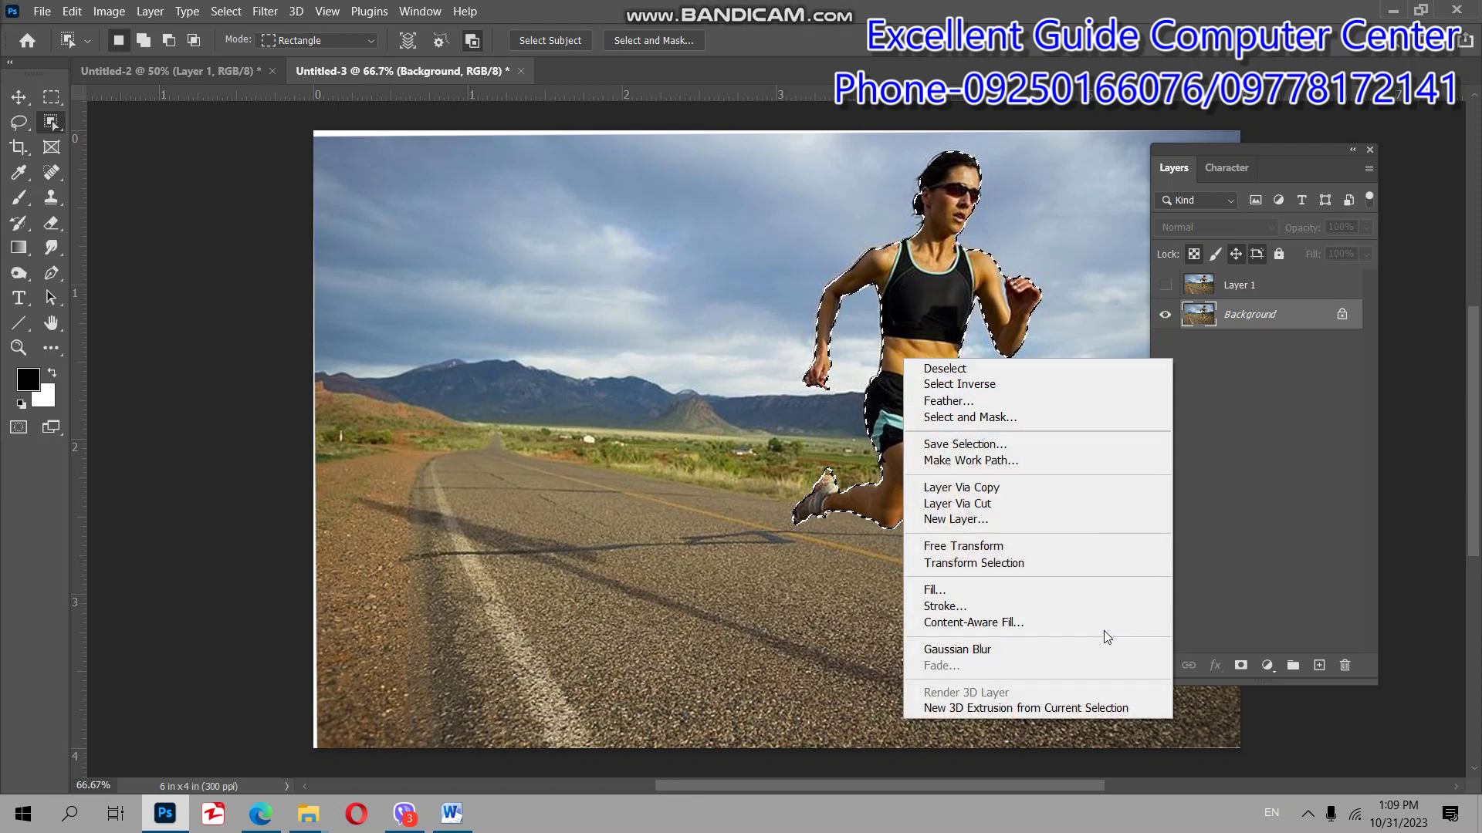
left_click(1035, 622)
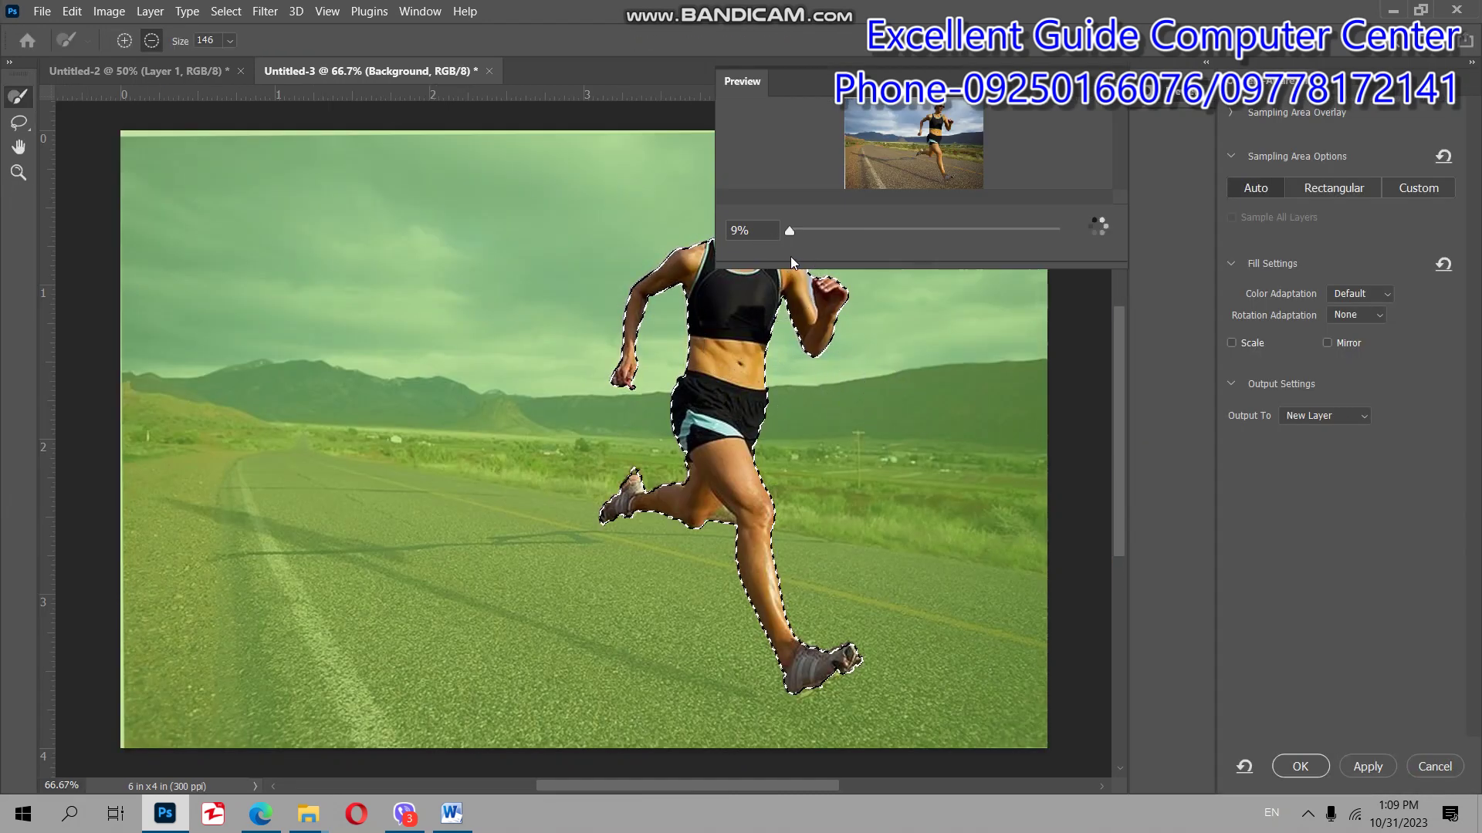
mouse_move(791, 232)
left_mouse_down()
mouse_move(971, 231)
mouse_move(788, 231)
left_mouse_up()
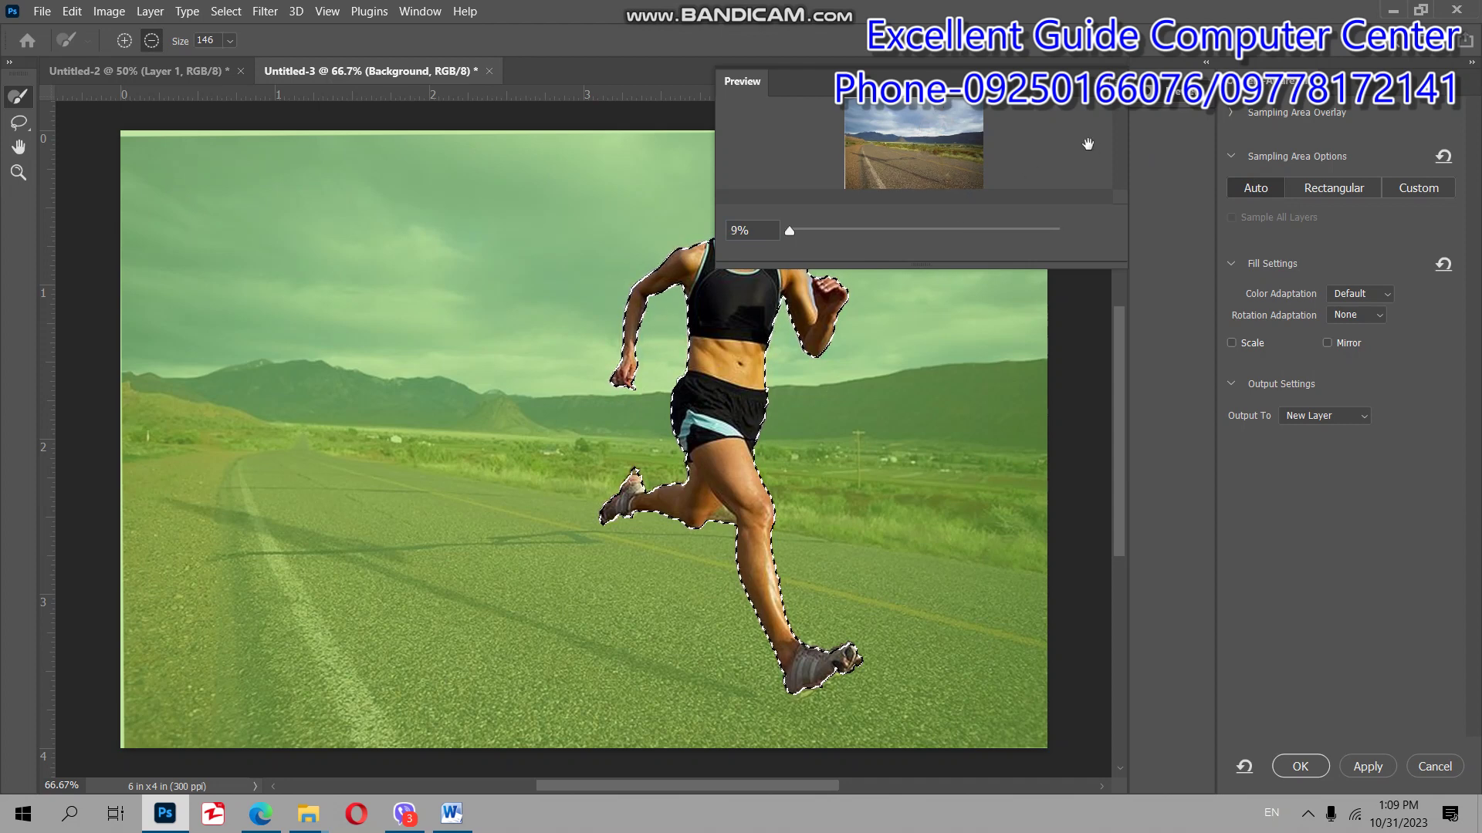
key("Return")
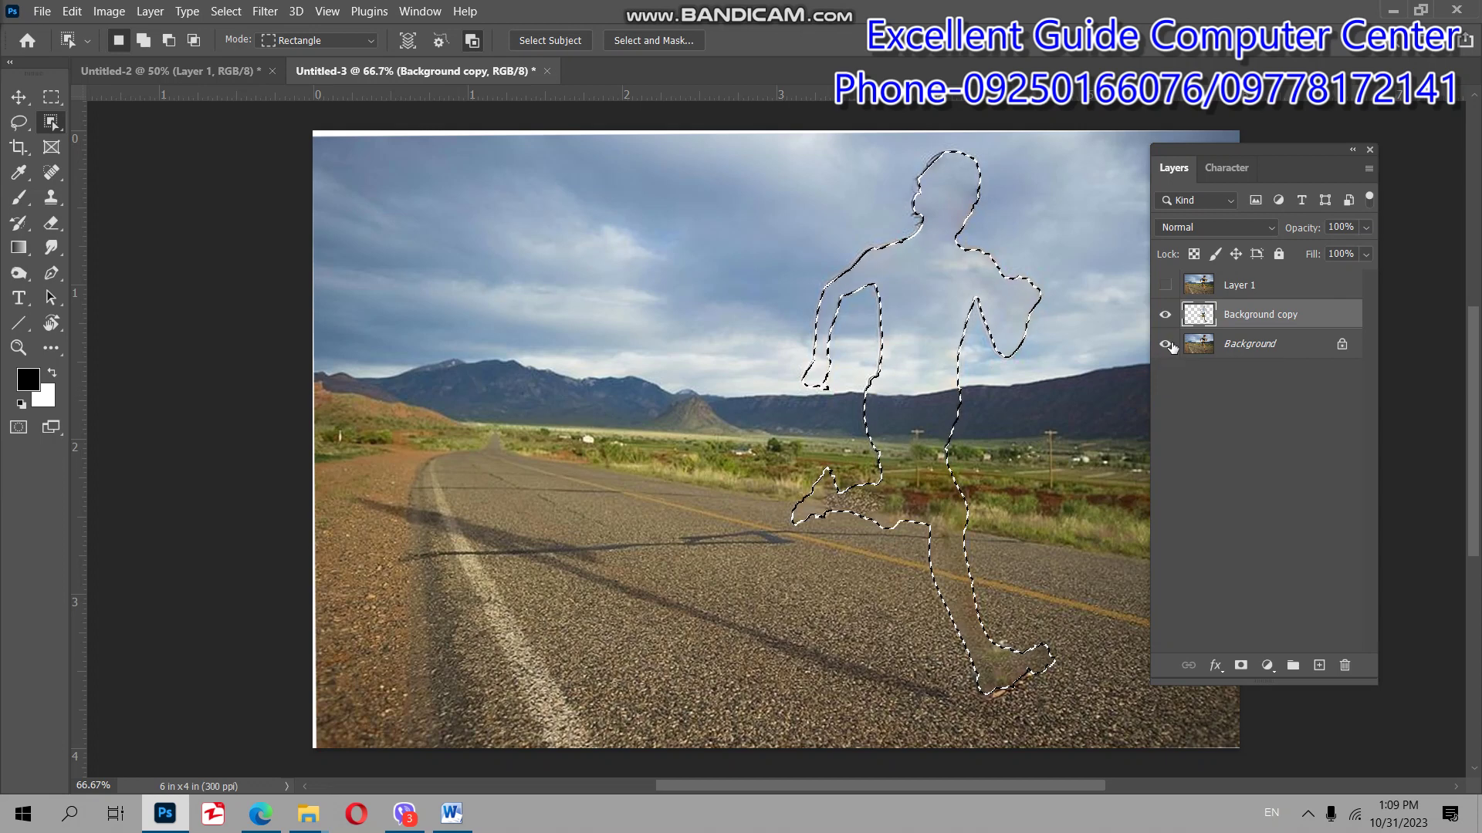
- Hide the original Background so only the filled runner-shaped patch shows
left_click(1166, 344)
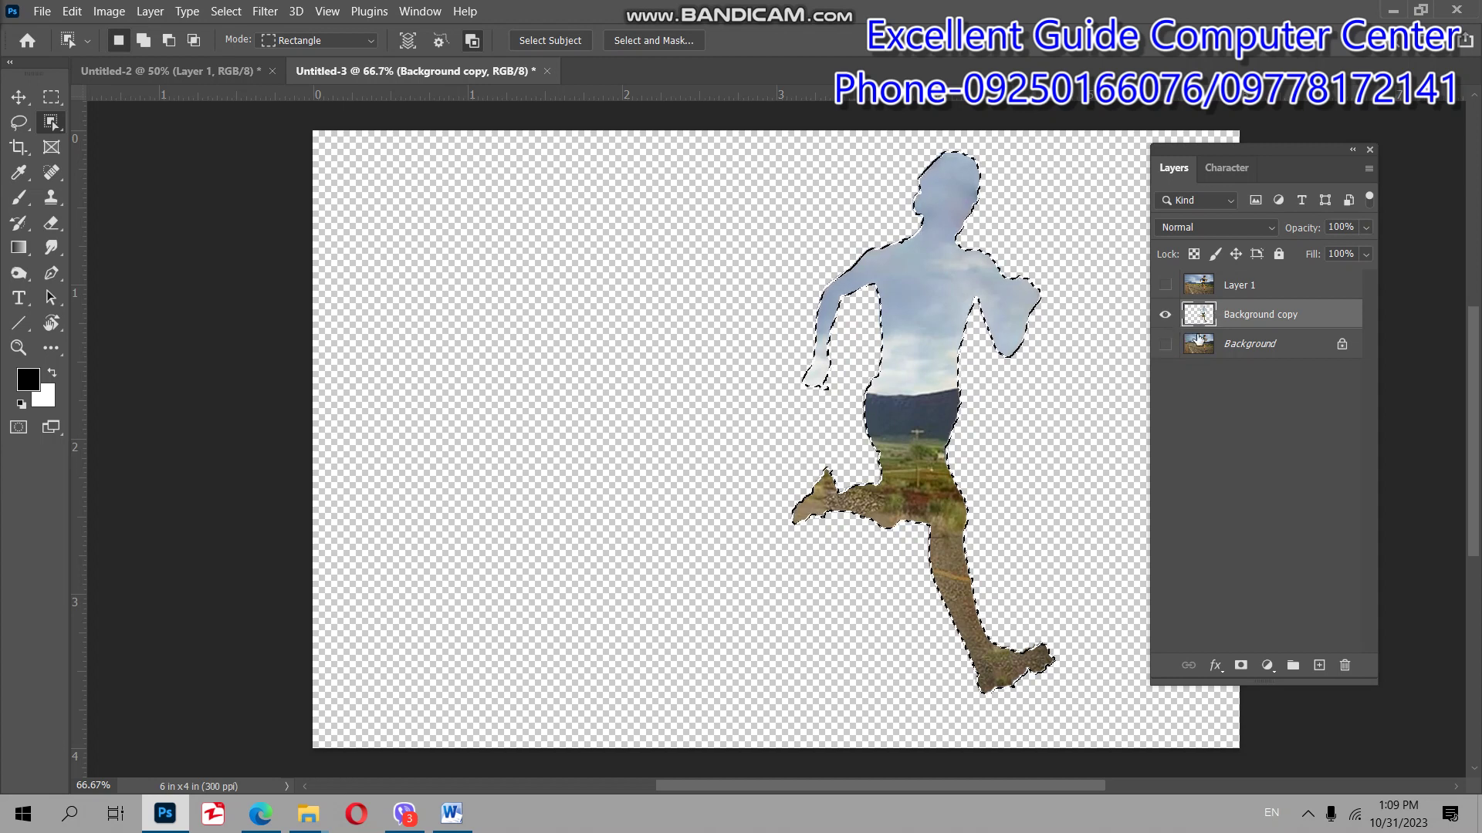
- Check the patch against the Background, then delete the Background copy layer
left_click(1166, 344)
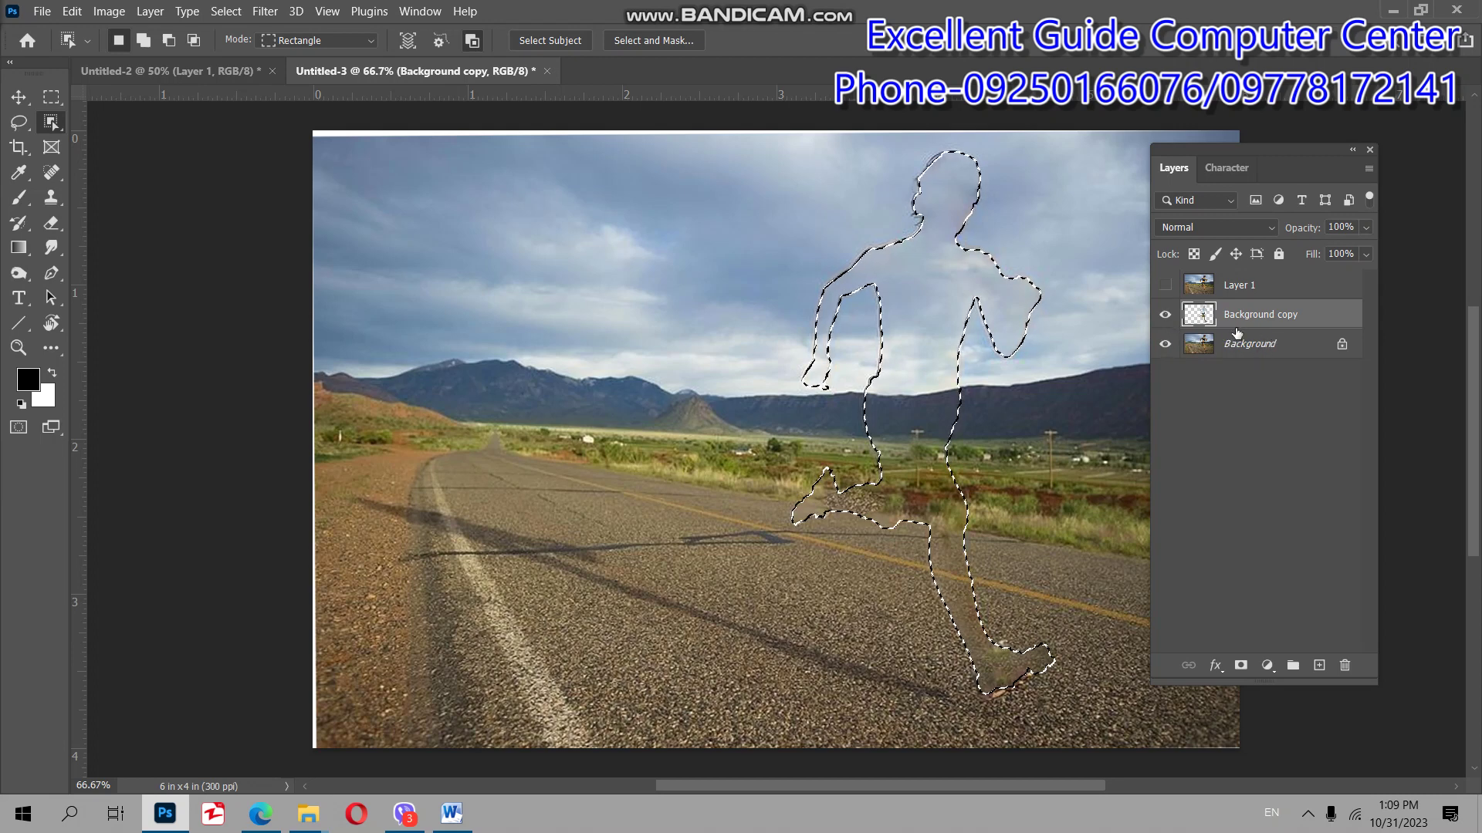
left_click(1166, 344)
left_click(1166, 344)
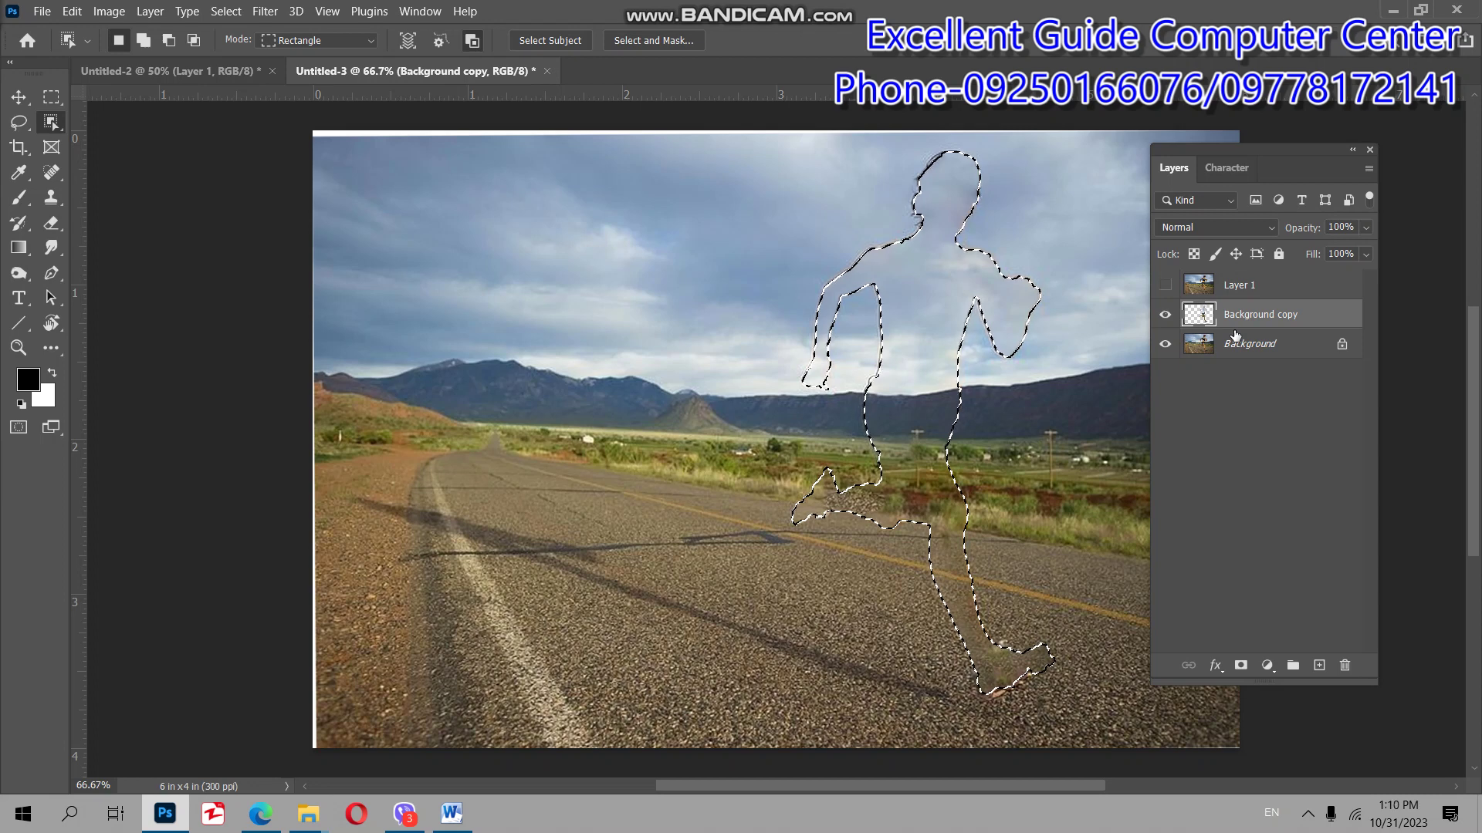
key("Delete")
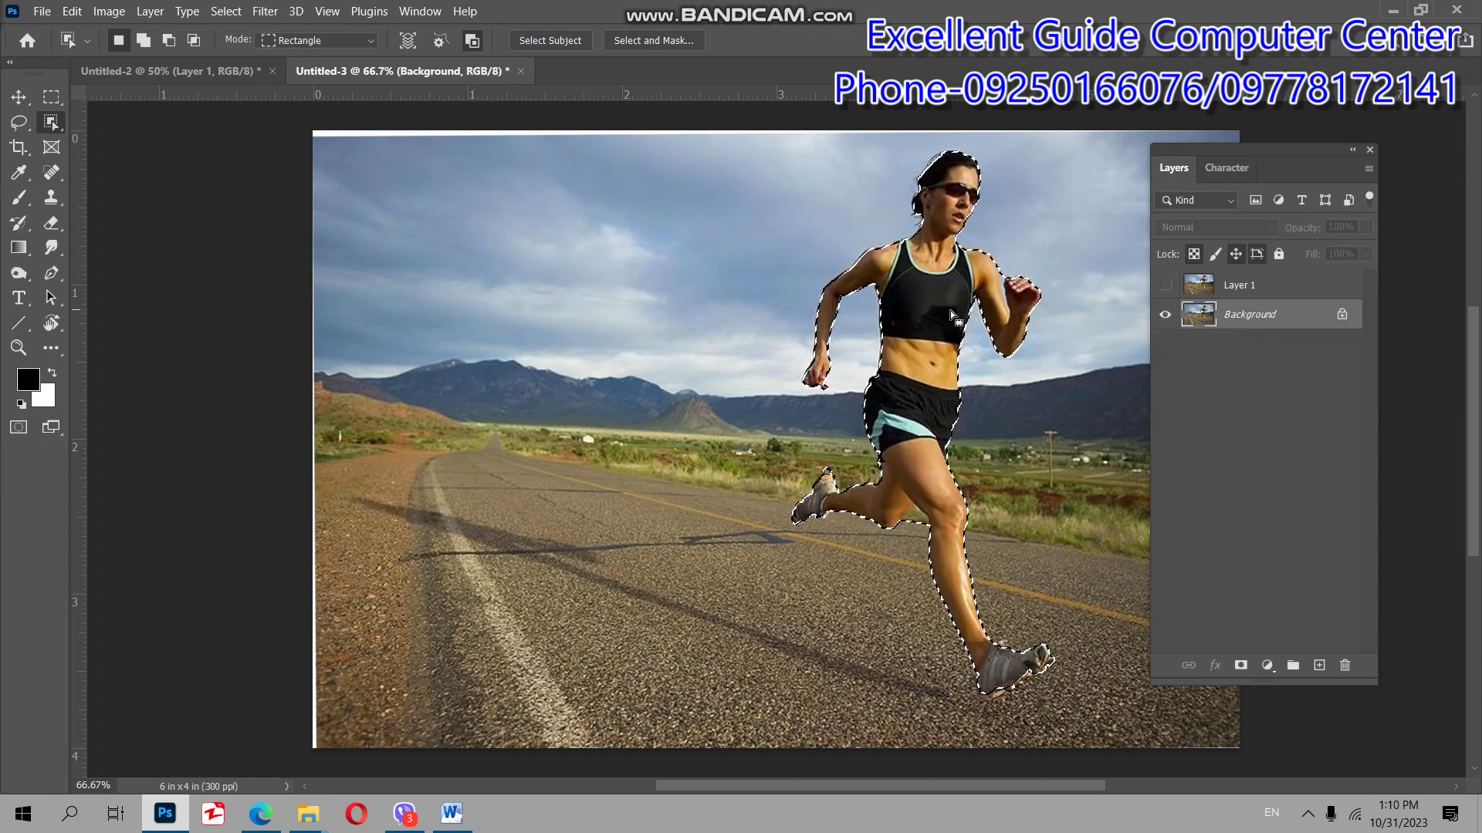
- Fill the runner selection with Content-Aware contents directly on the Background layer
right_click(950, 311)
left_click(1048, 546)
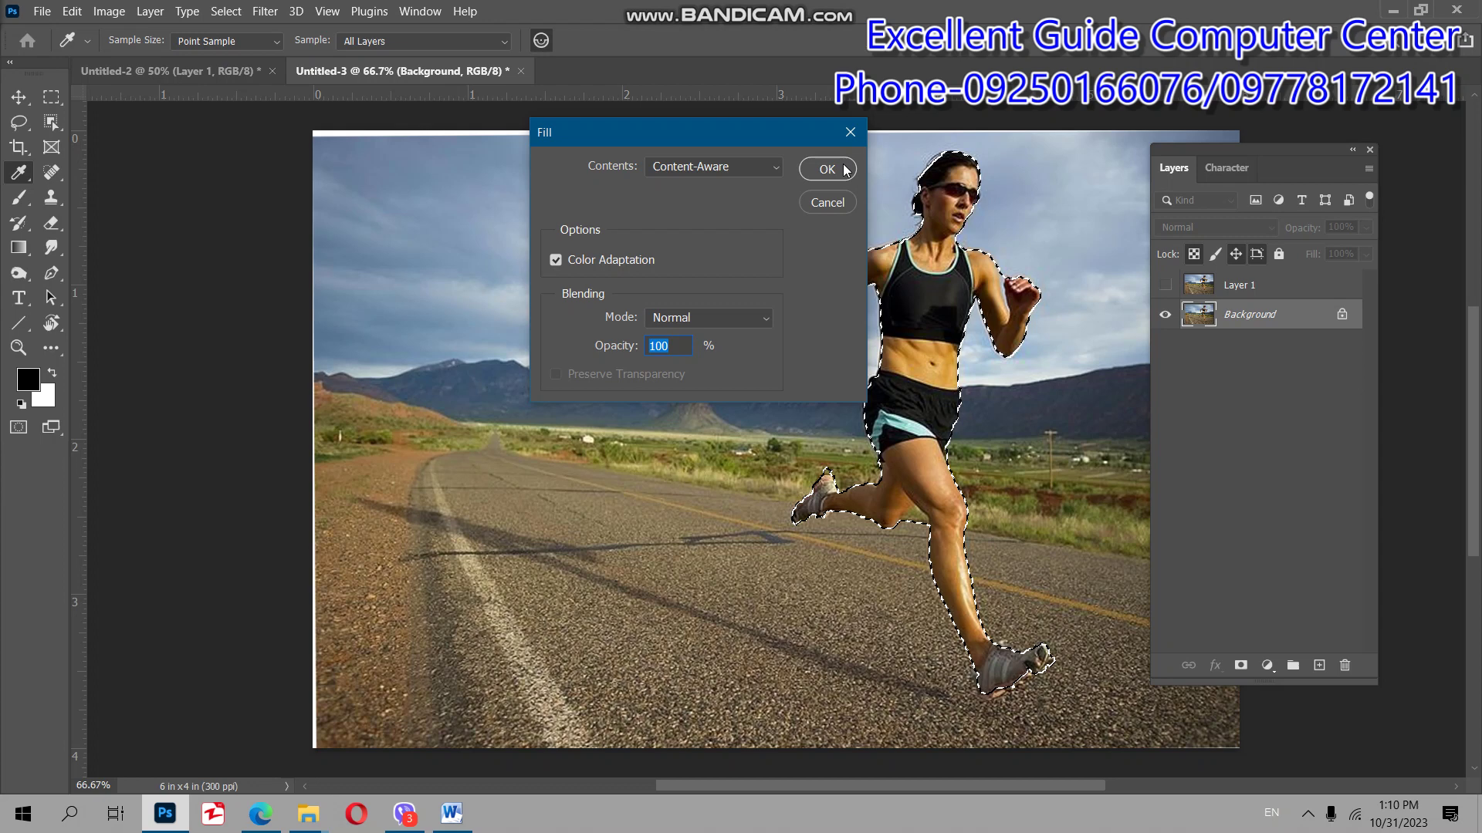
left_click(826, 169)
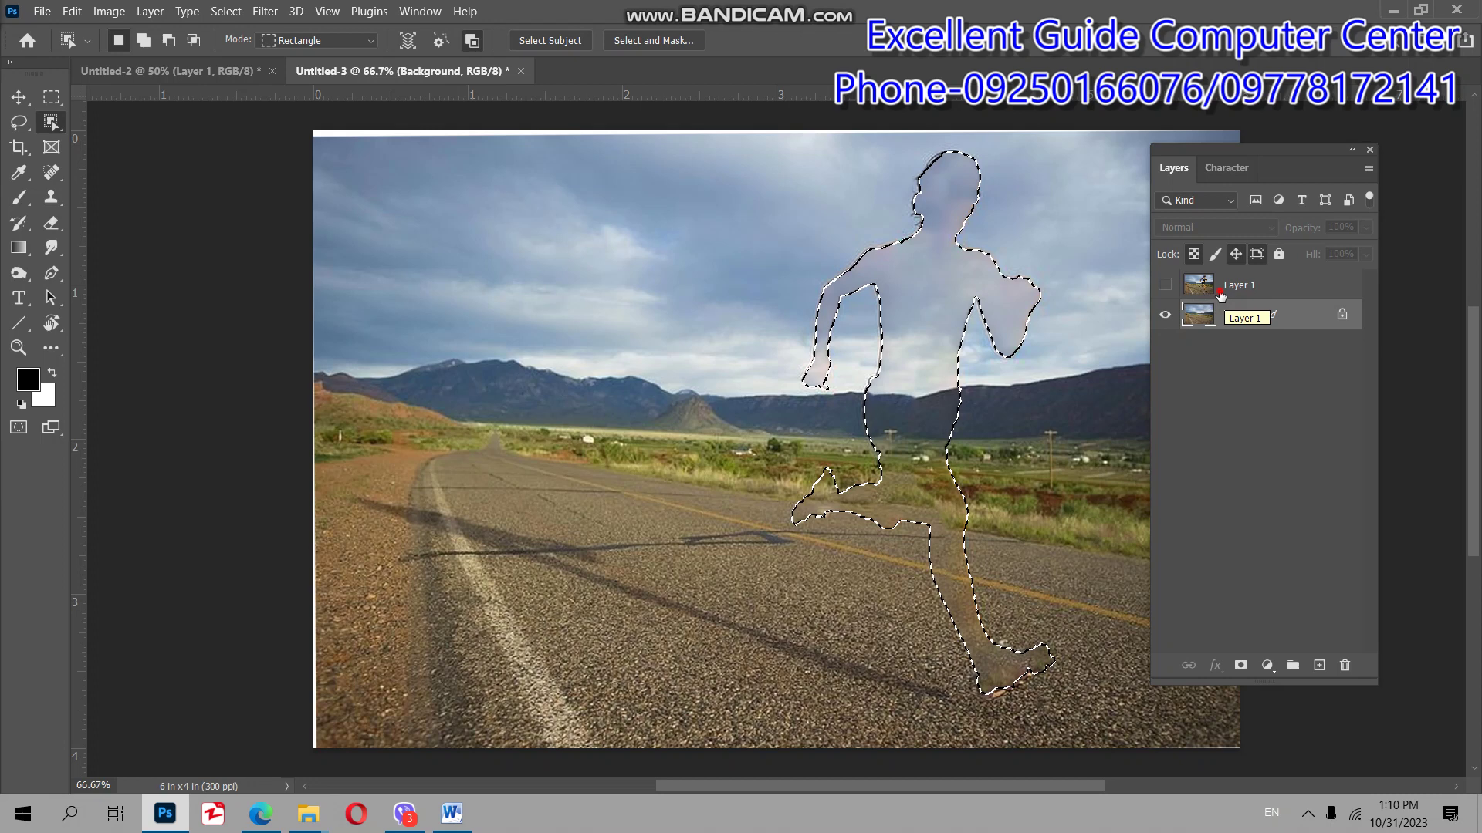
- Show Layer 1, invert the selection, delete everything around the runner and deselect
left_click(1239, 284)
left_click(1165, 285)
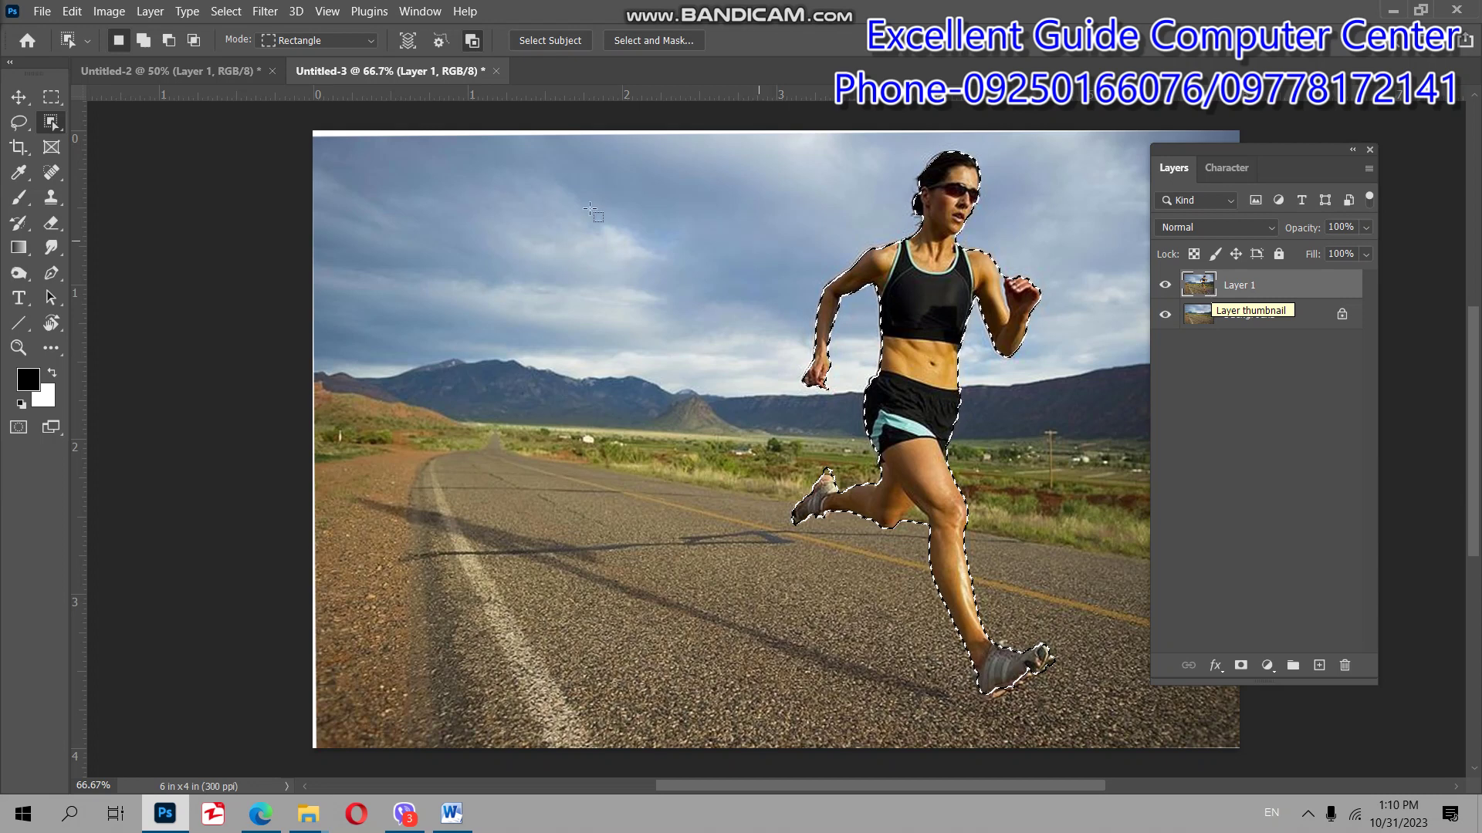
left_click(226, 12)
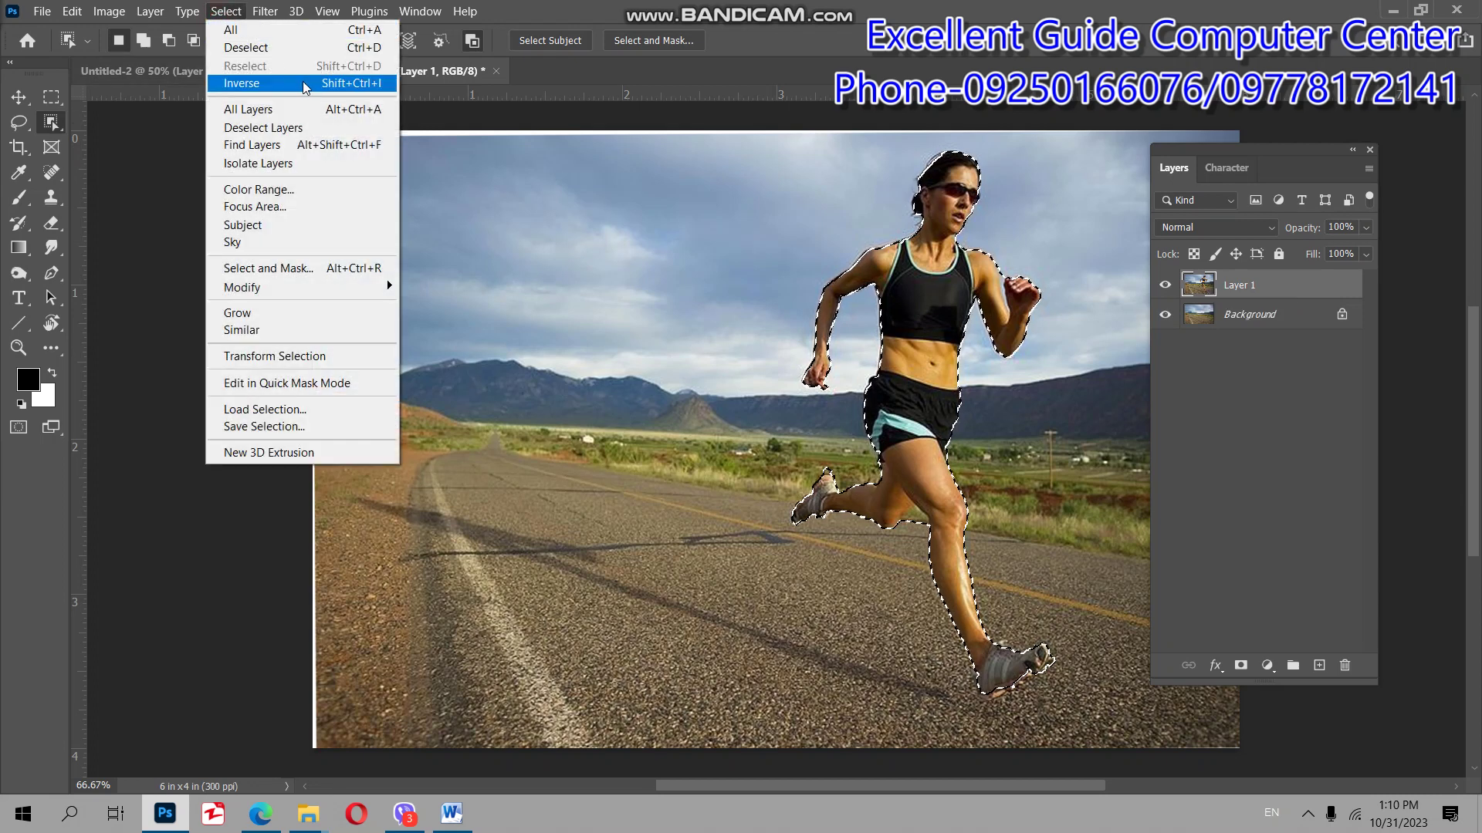
left_click(302, 81)
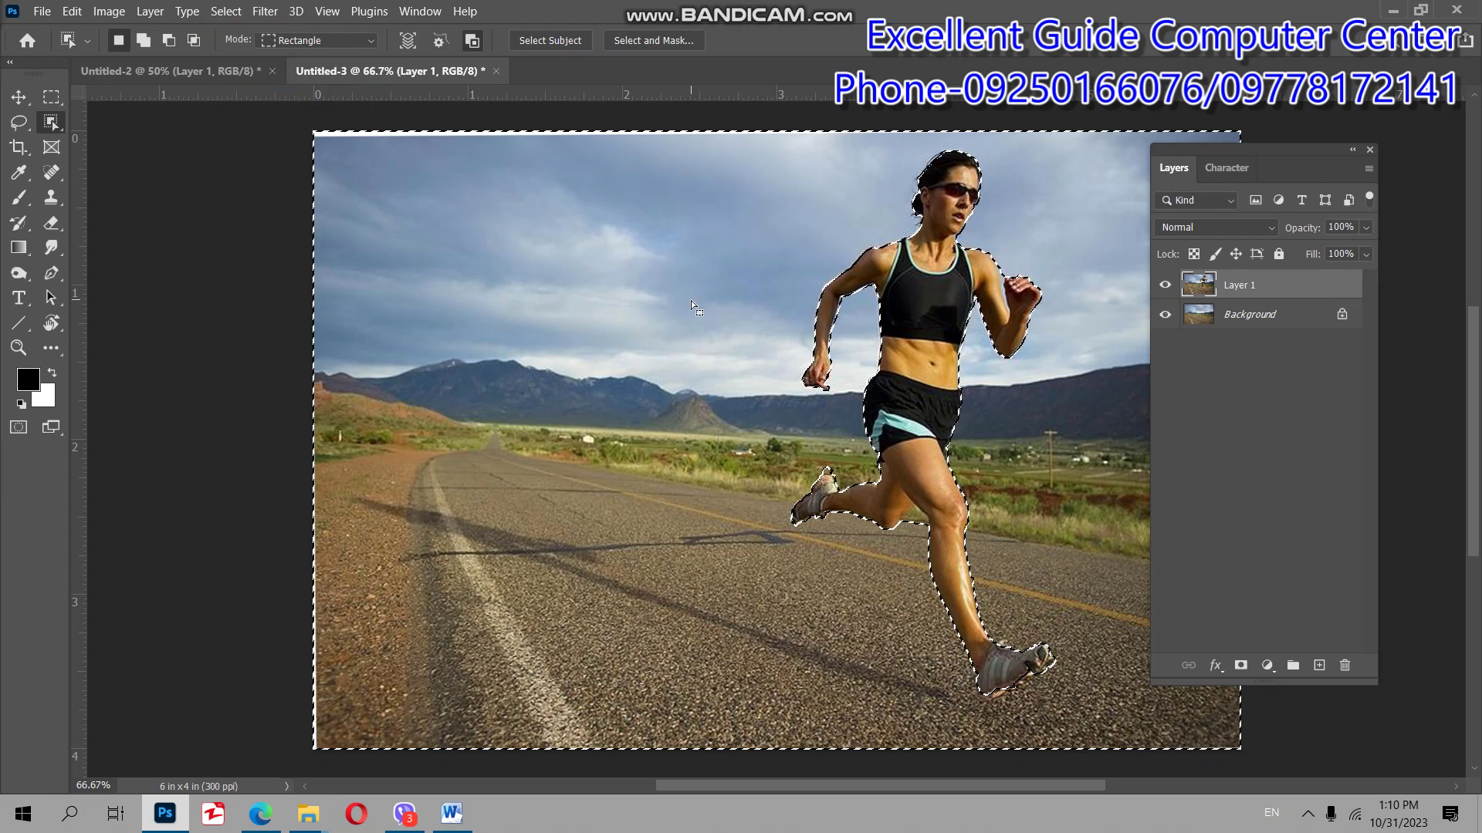
key("Delete")
key("ctrl+d")
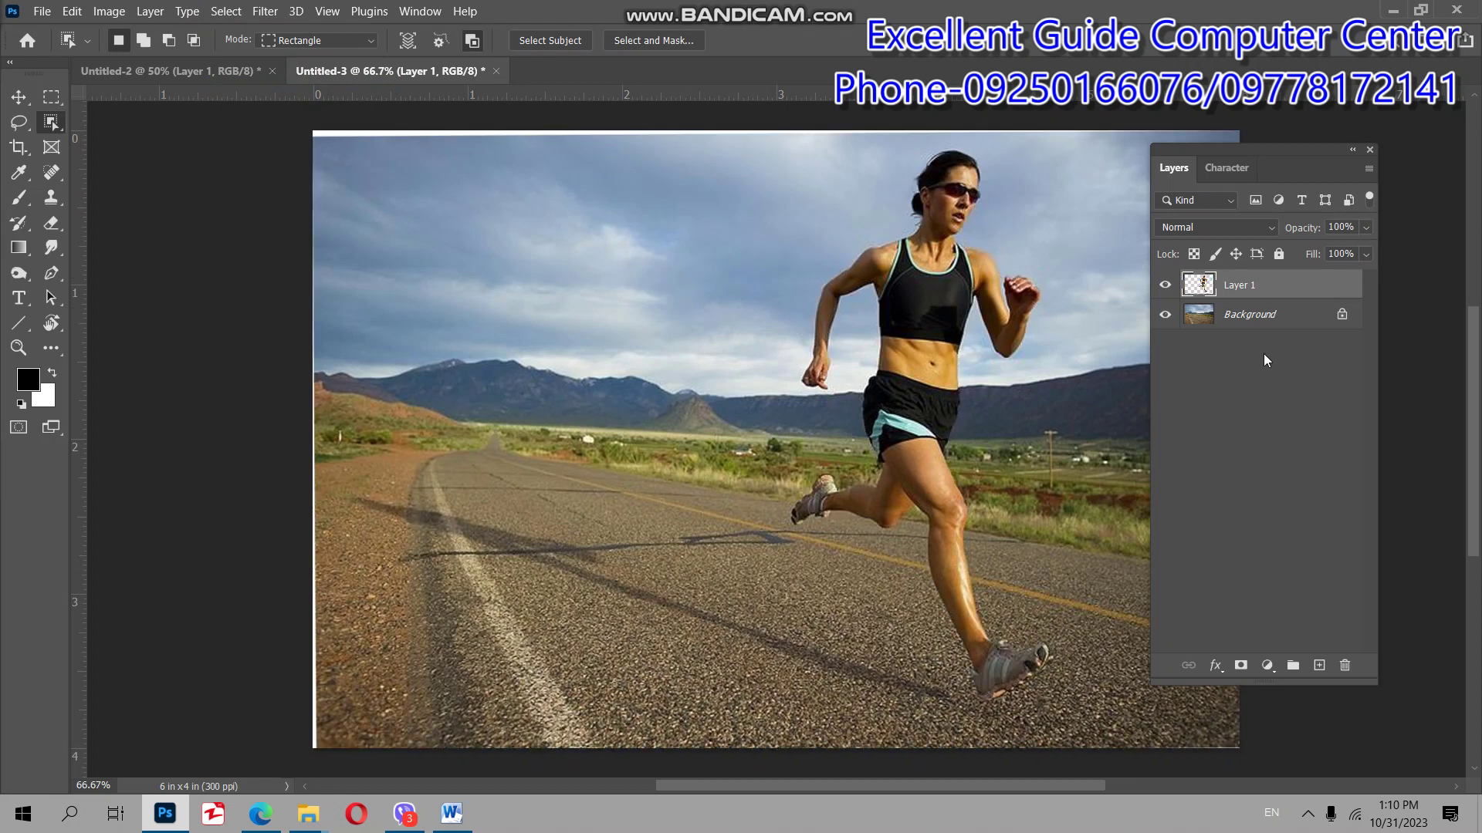
- Toggle layer visibility to check the cut-out, then make the Background layer active
left_click(1167, 287)
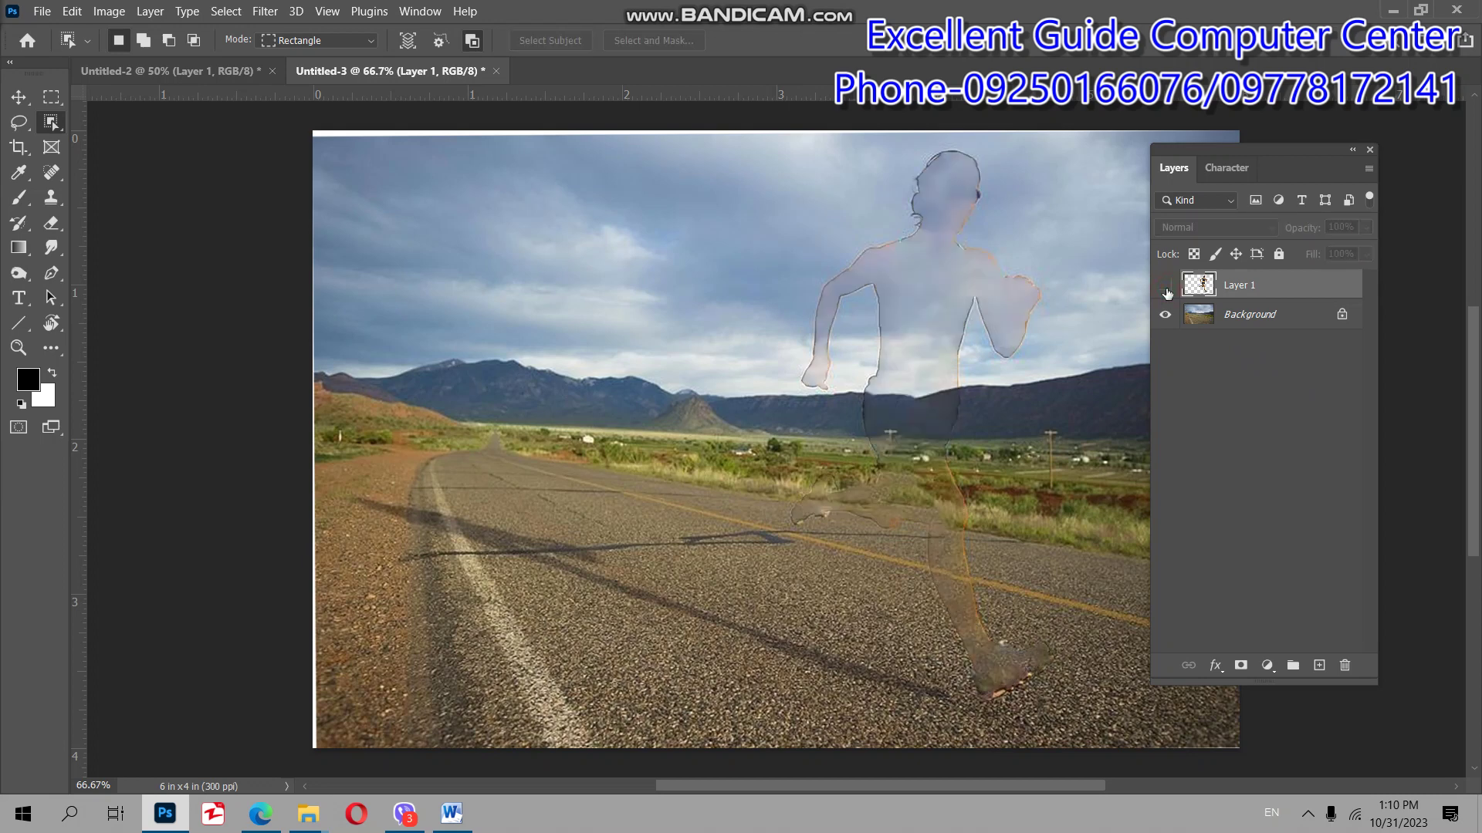
left_click(1168, 285)
left_click(1166, 315)
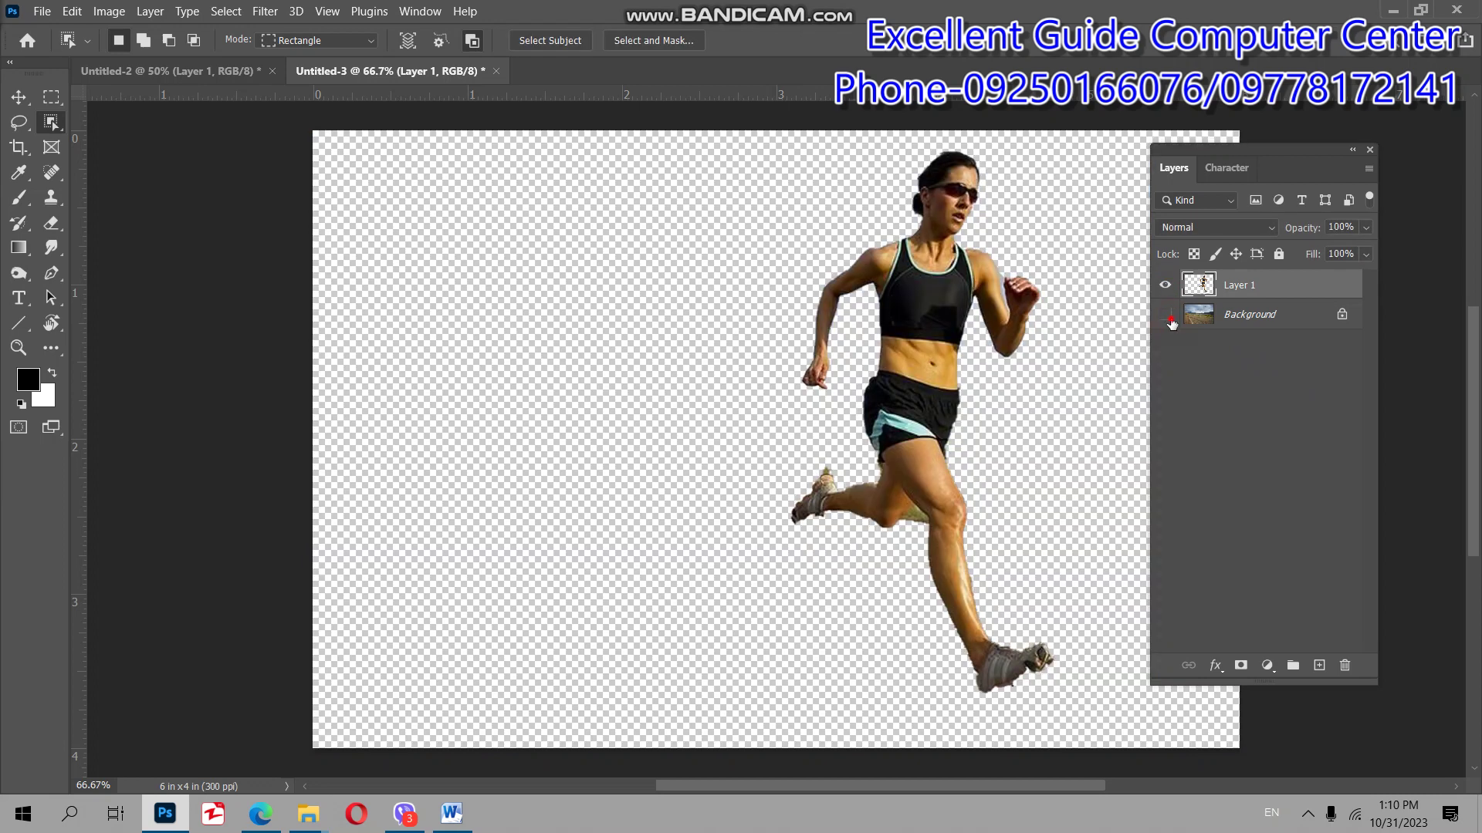
left_click(1215, 315)
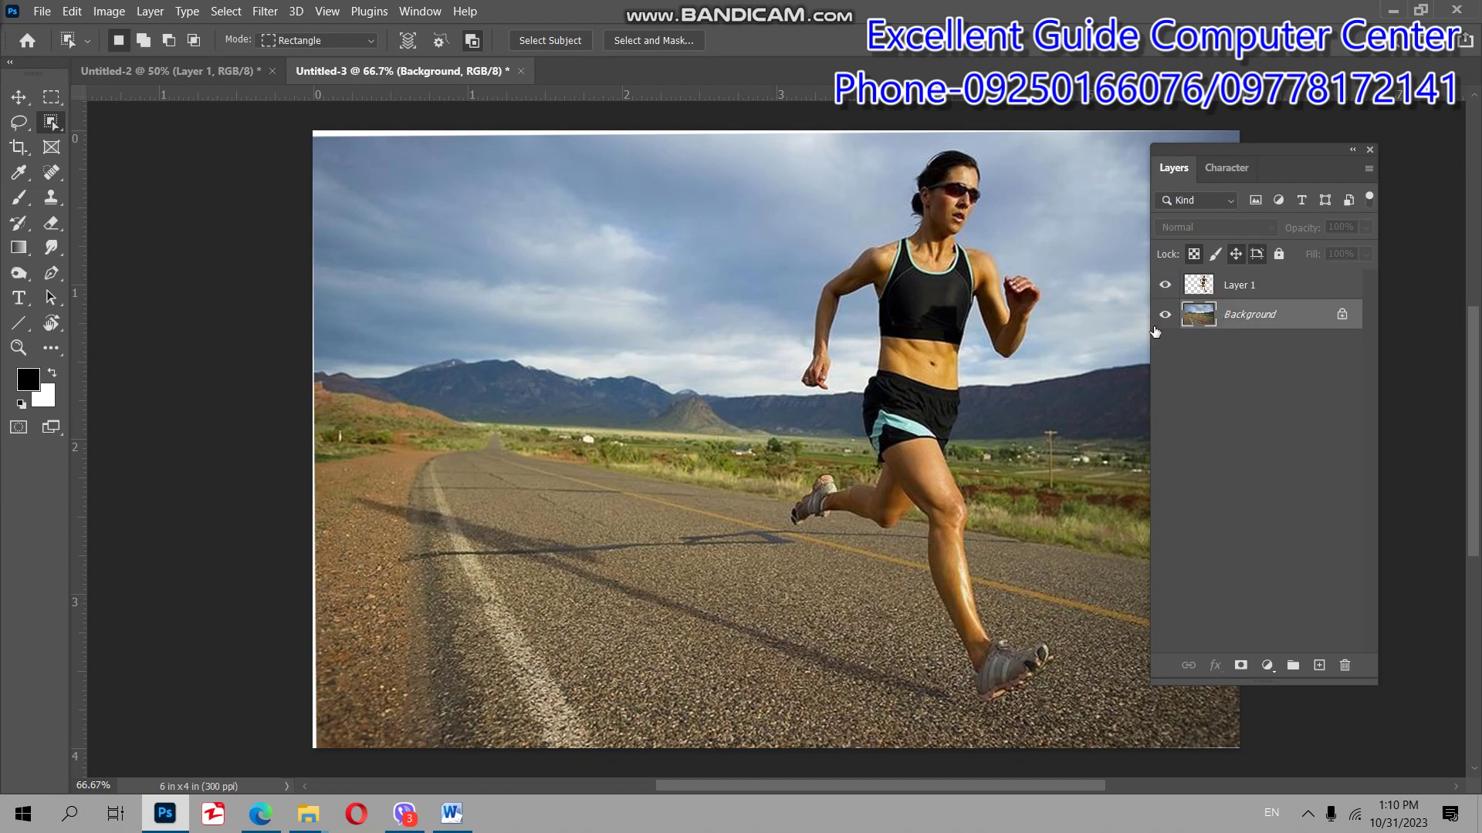
- Start a Path Blur on the Background and stretch the default path toward the lower-left road
left_click(265, 13)
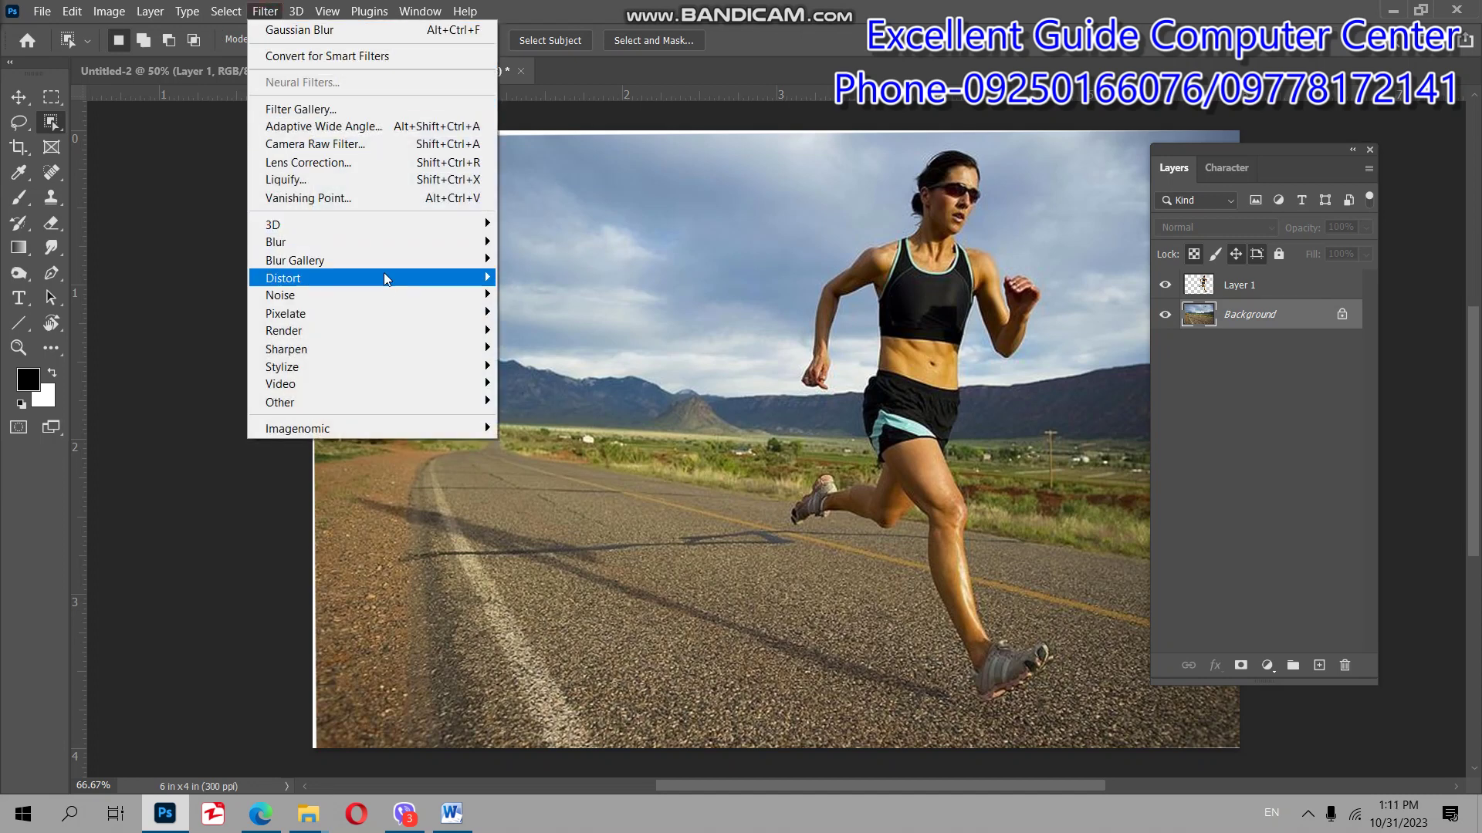
mouse_move(348, 260)
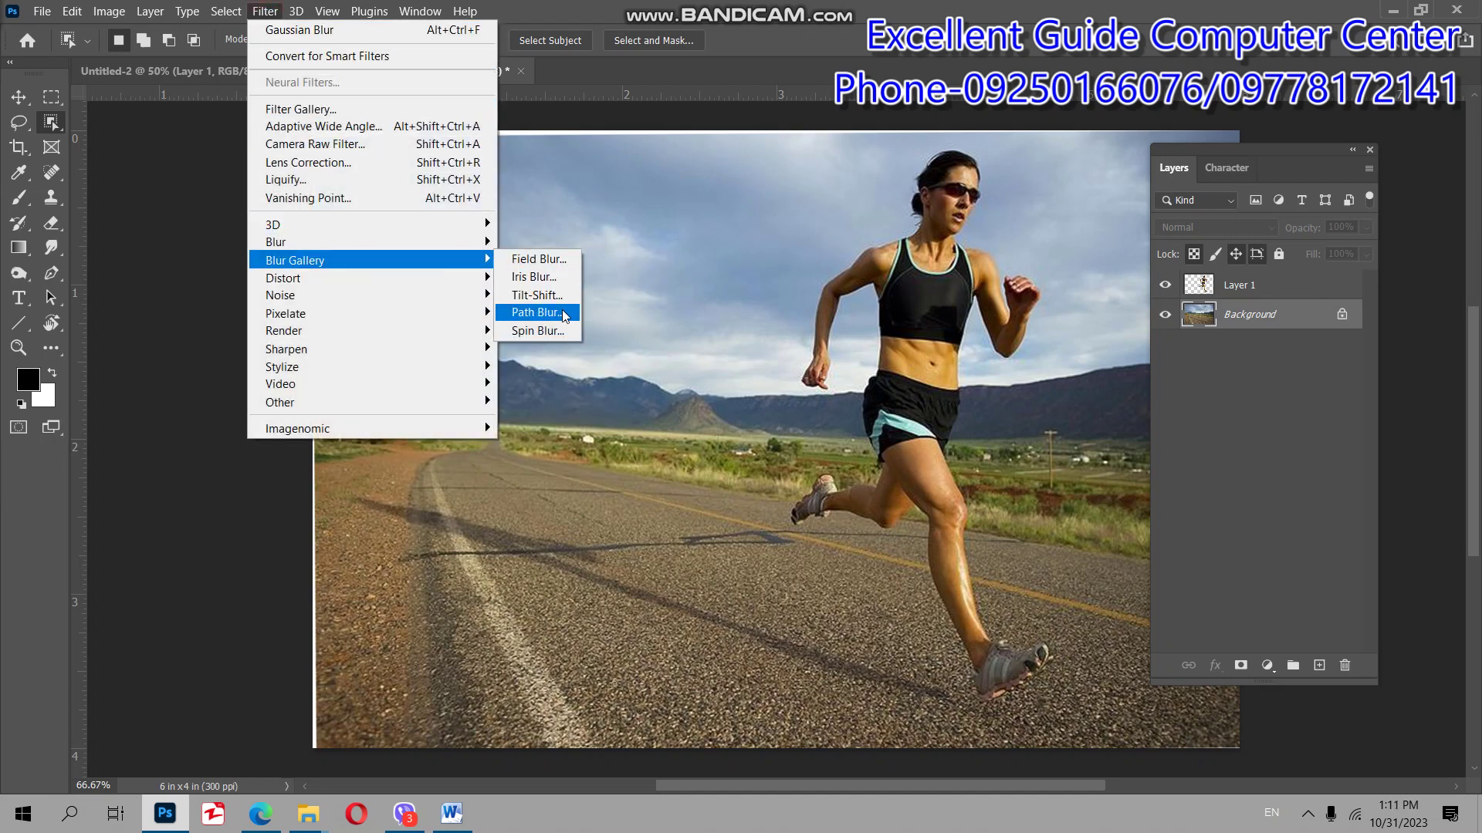
left_click(562, 313)
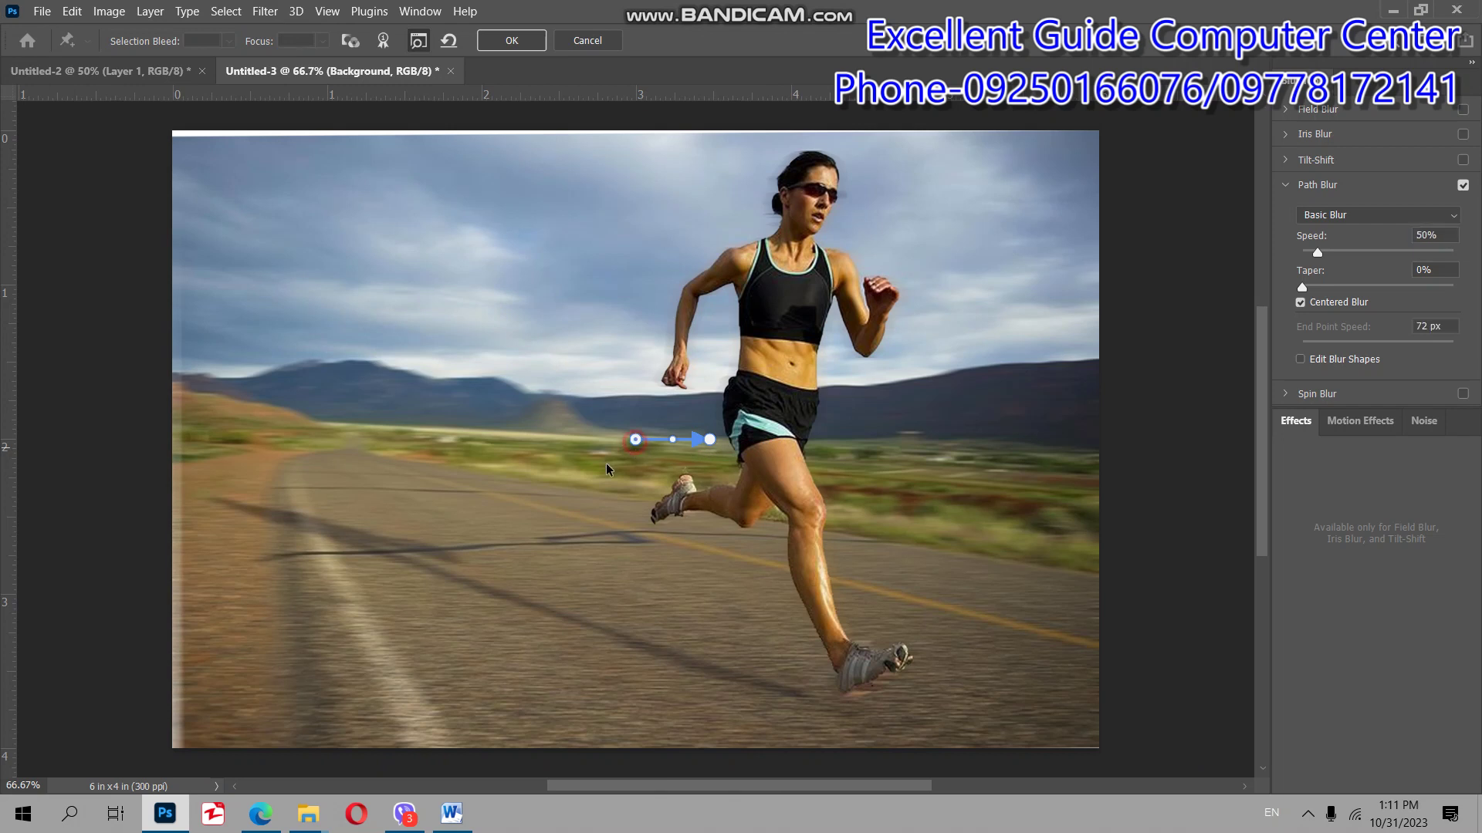
left_click_drag(634, 442, 459, 539)
left_click_drag(357, 530, 315, 475)
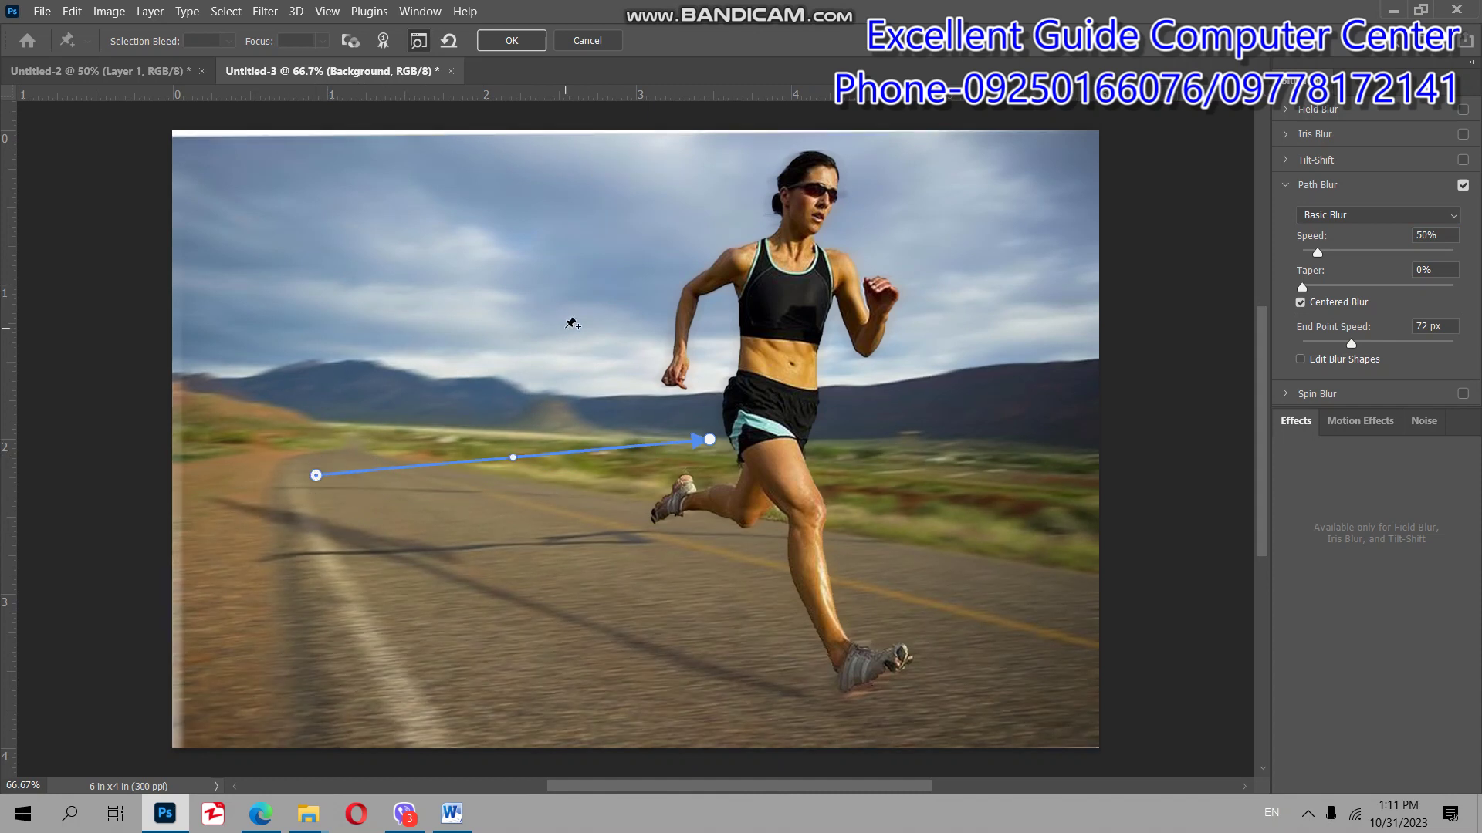
- Add a horizontal blur path across the sky and another along the road to the runner's feet
mouse_move(342, 255)
left_mouse_down()
mouse_move(845, 295)
mouse_move(882, 257)
left_mouse_up()
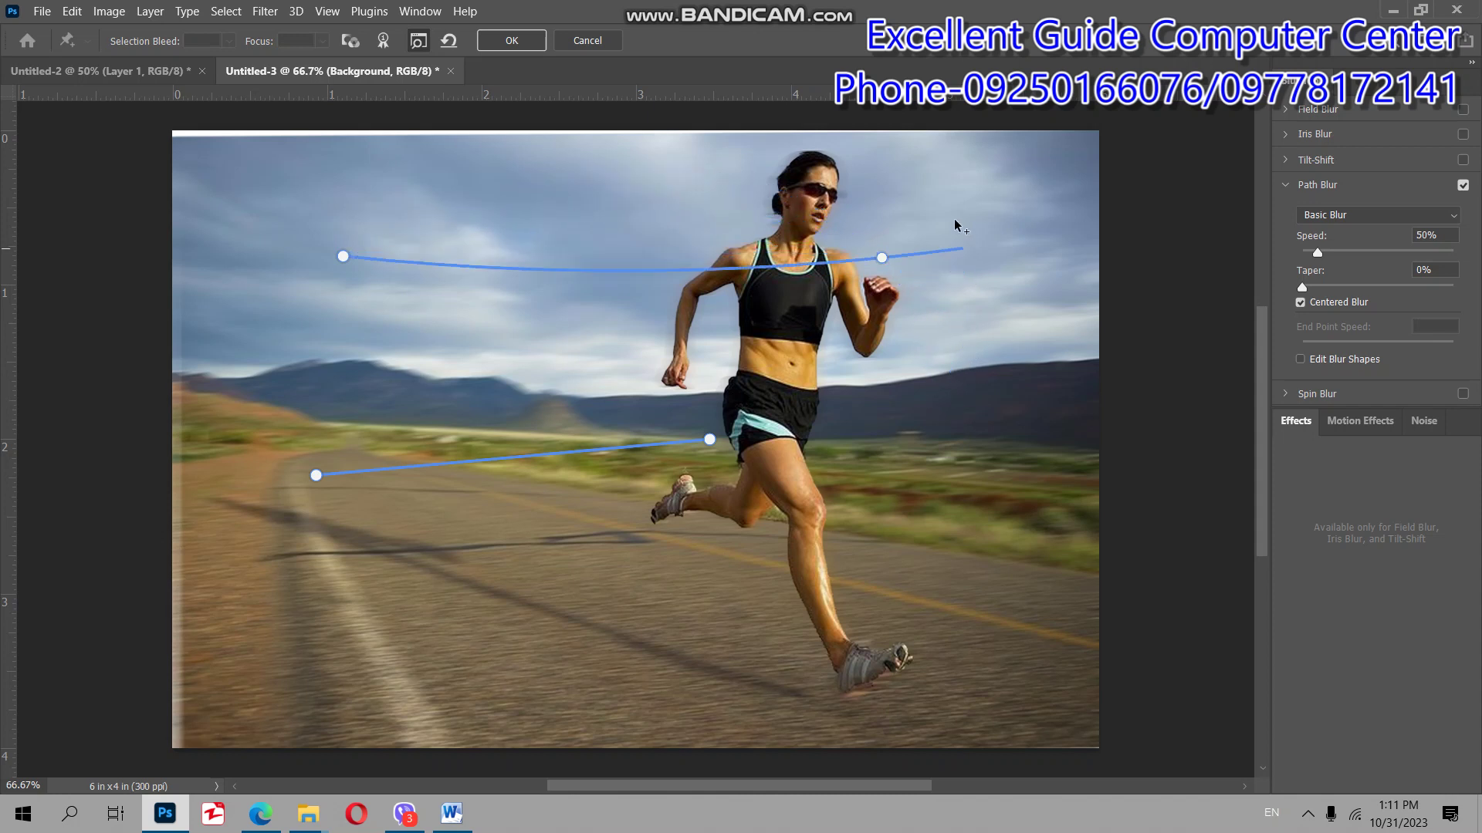
left_click_drag(964, 273, 1003, 243)
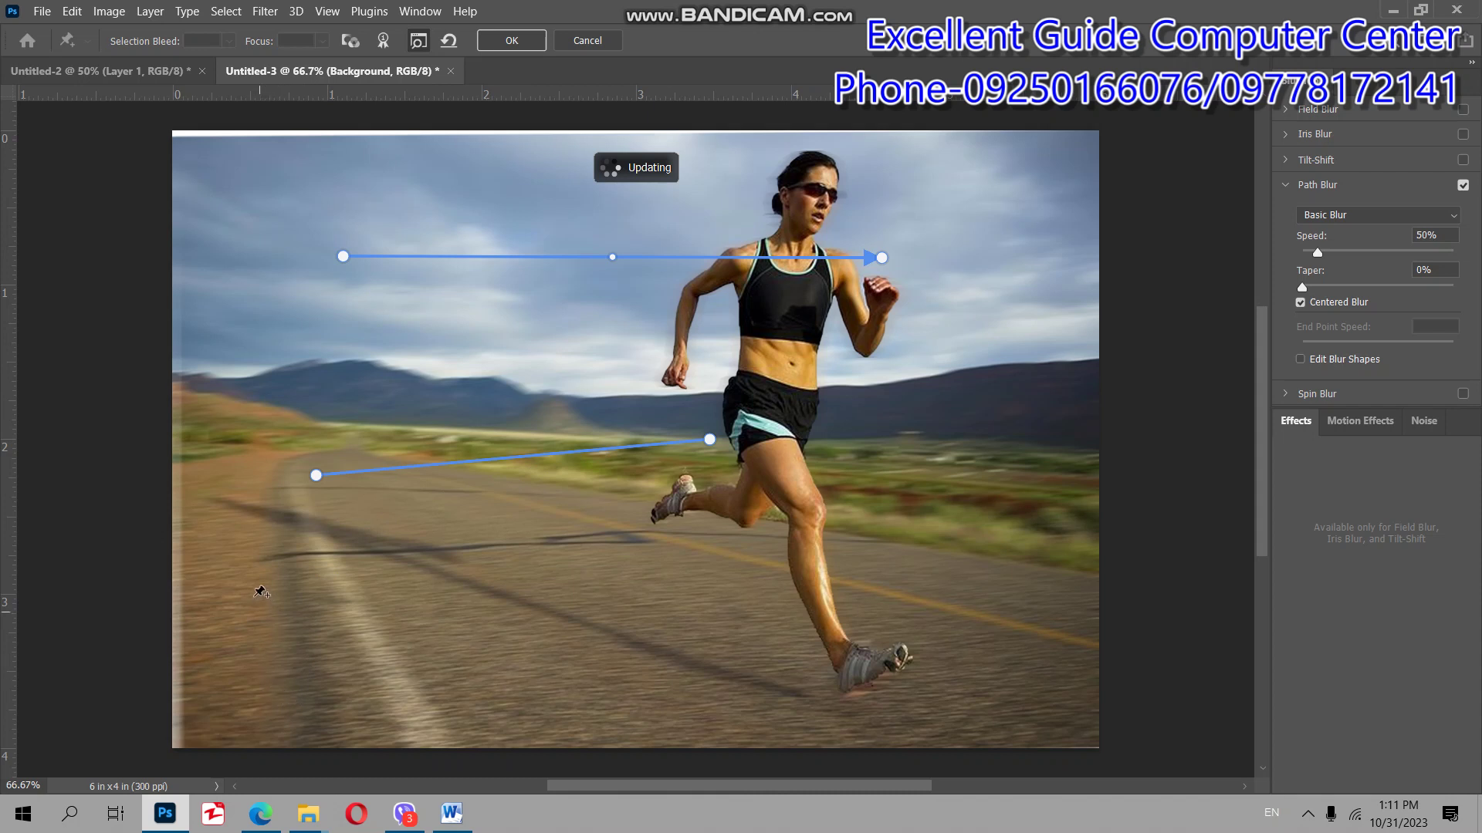
left_click(237, 568)
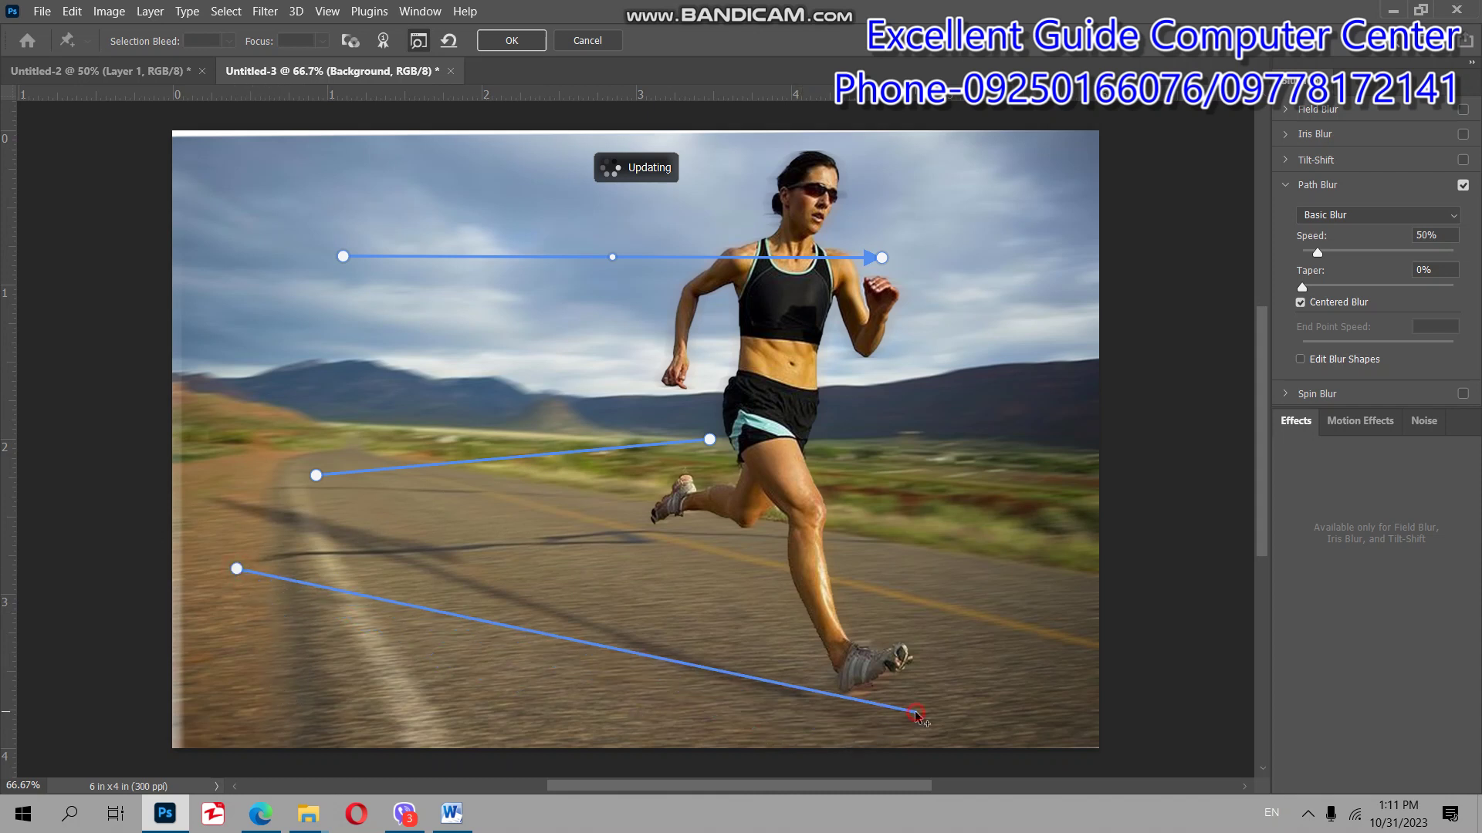
left_click(913, 713)
left_click_drag(918, 716, 996, 740)
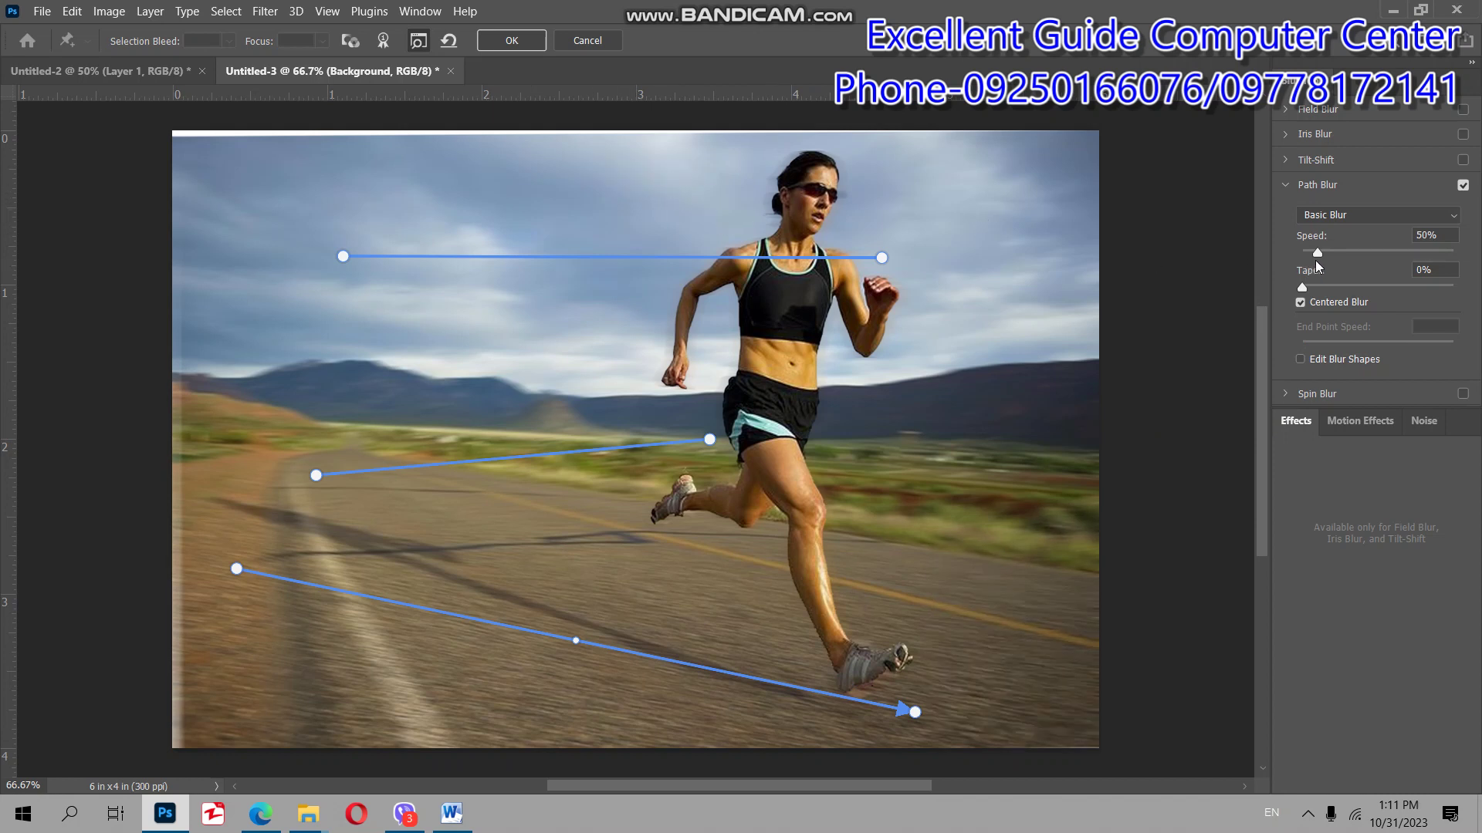
- Set the Path Blur speed to about 178% and apply it to the background
left_click_drag(1317, 253, 1370, 253)
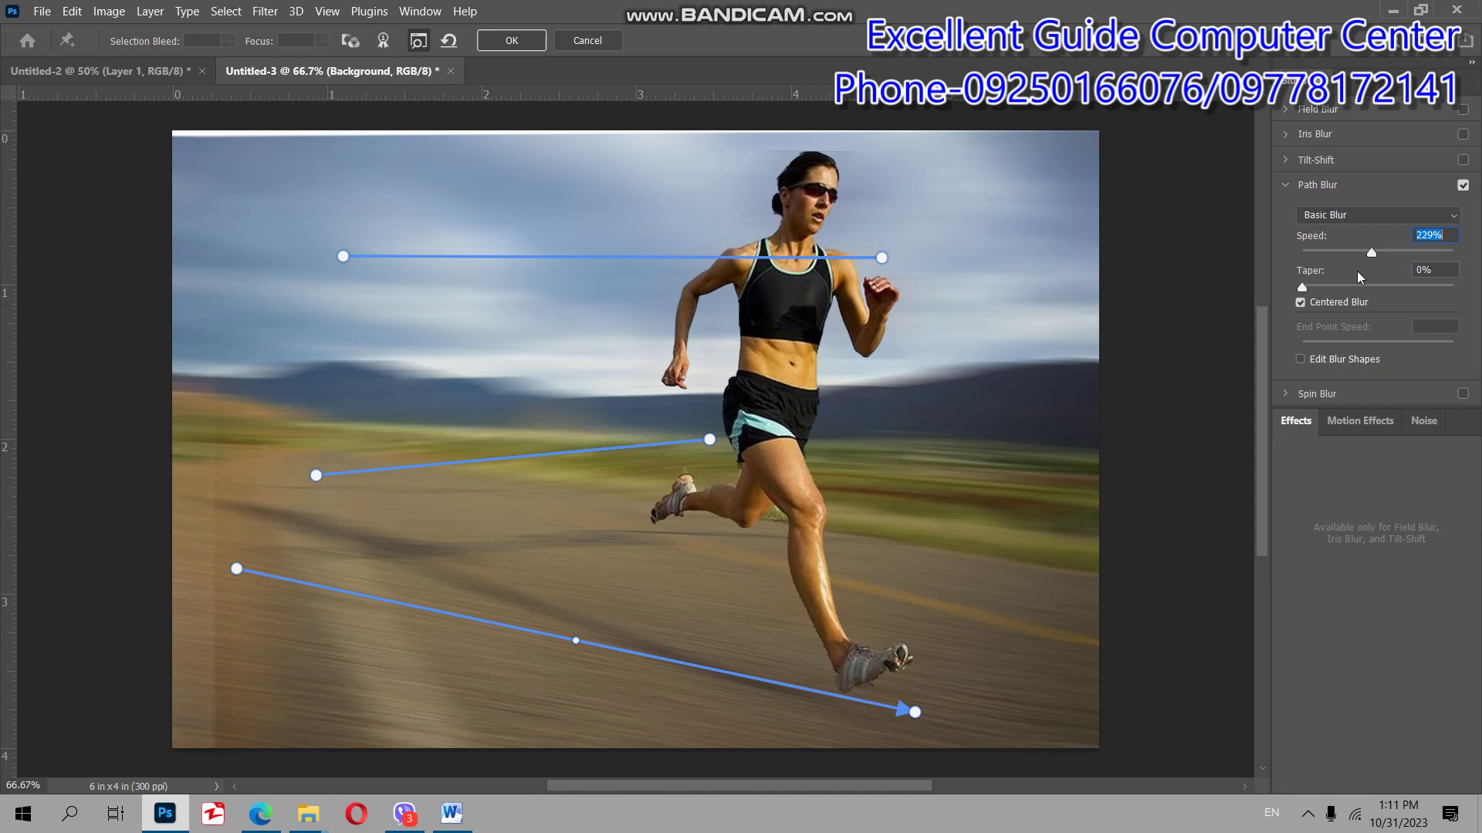
left_click_drag(1370, 254, 1365, 253)
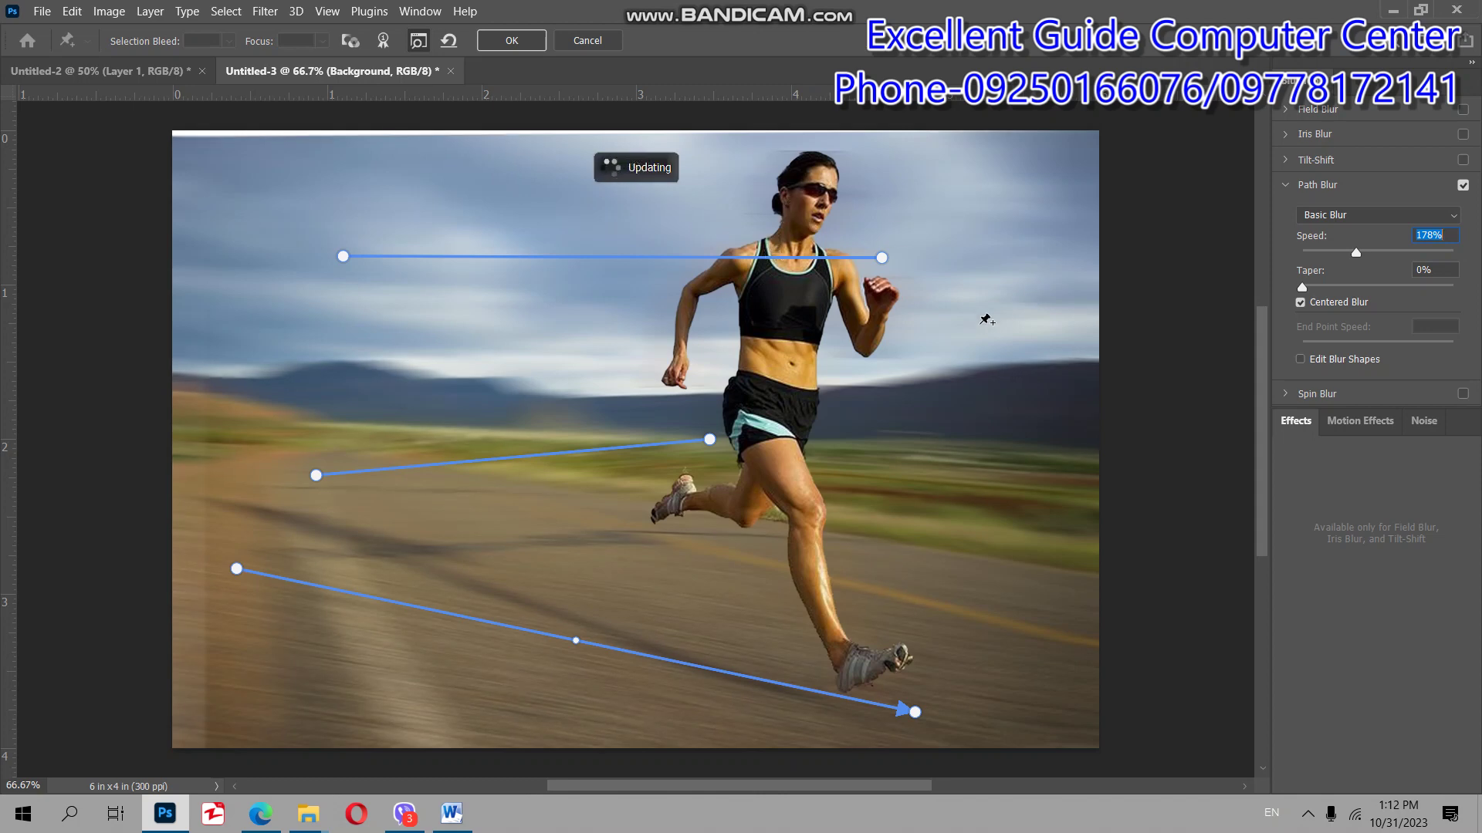
left_click(510, 40)
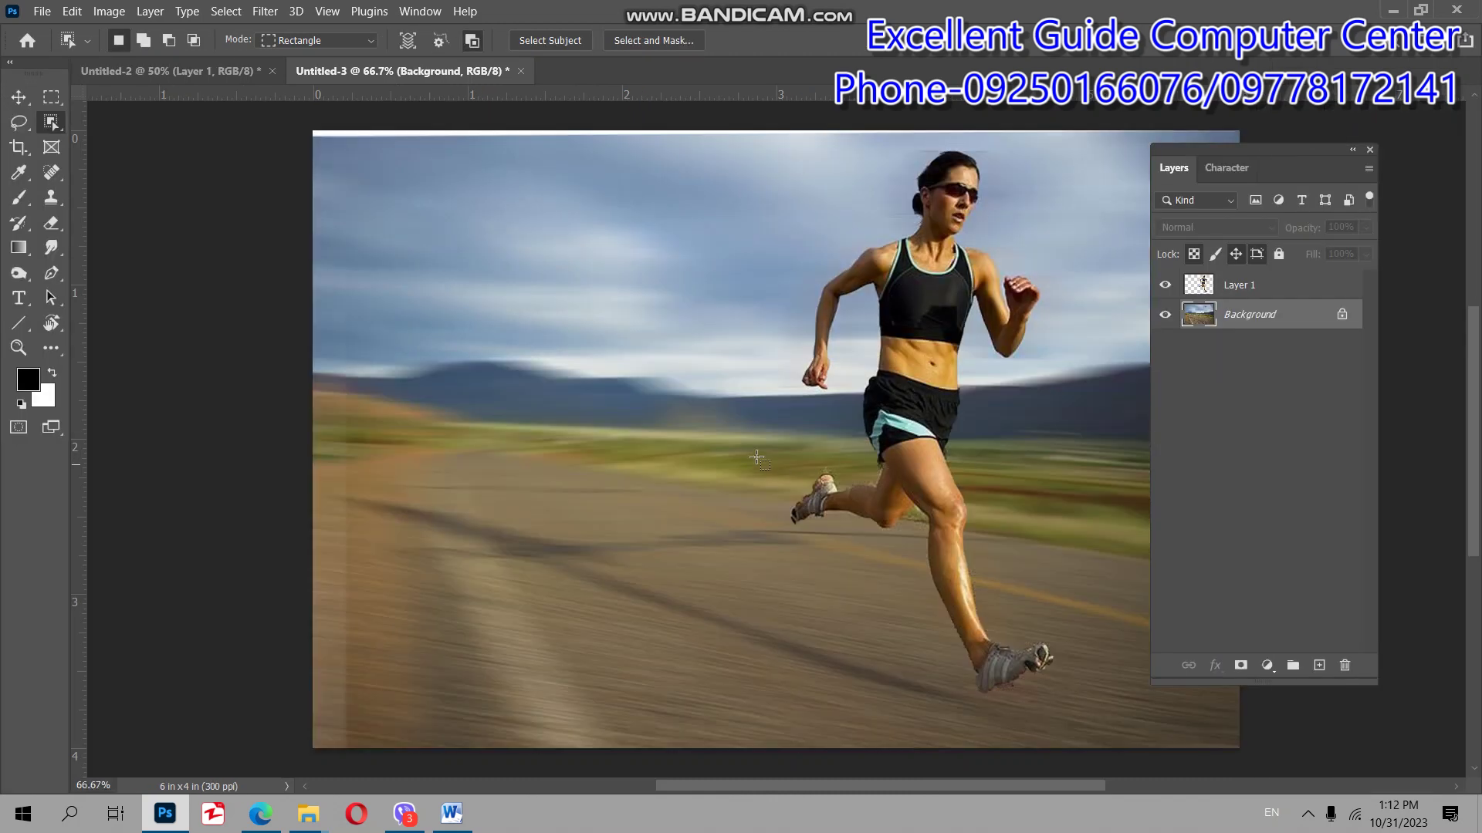
- Dock the floating Layers panel at the right edge and choose the Move tool
left_click_drag(1233, 153, 1343, 176)
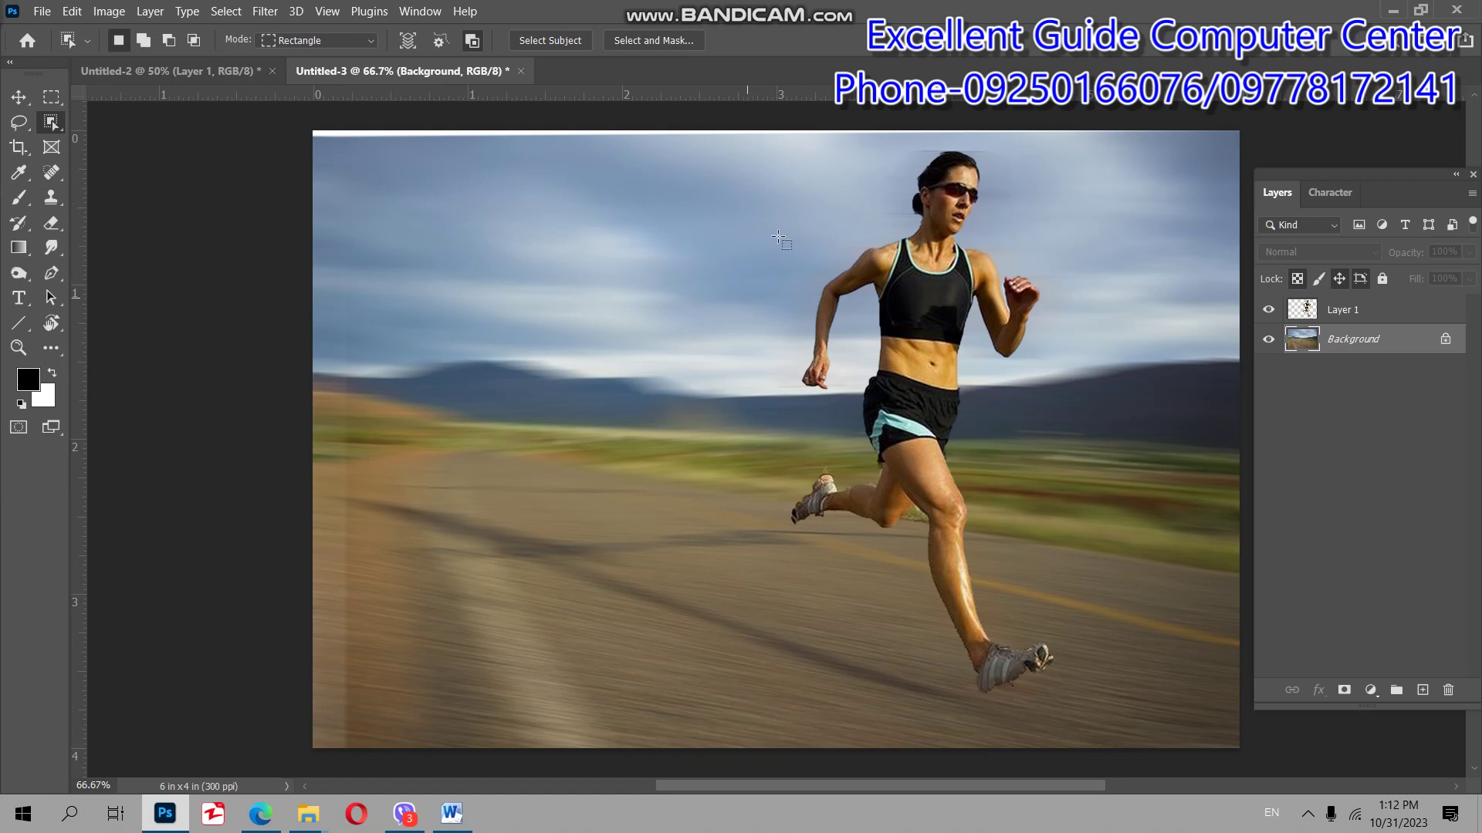
left_click(20, 99)
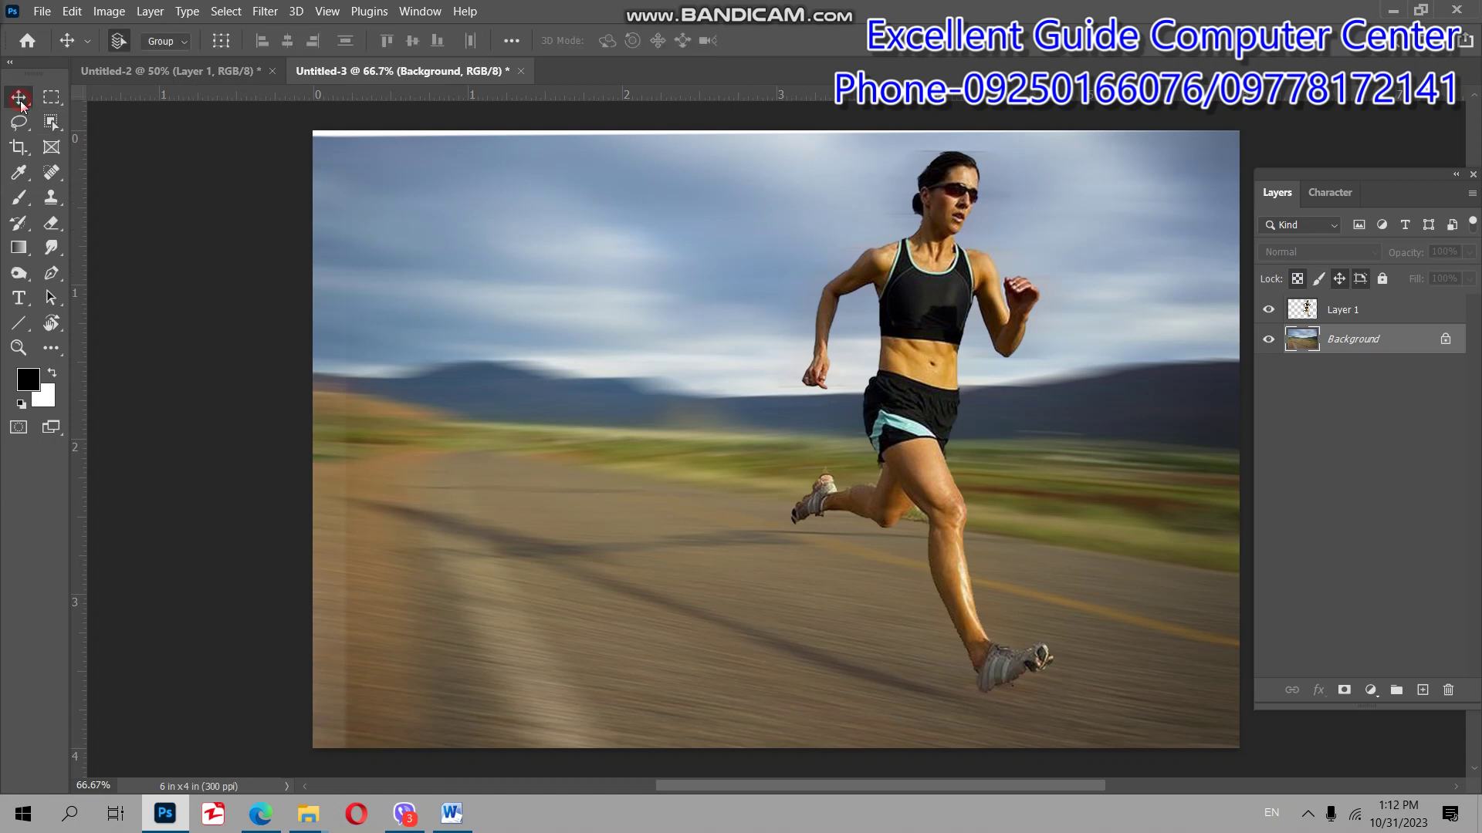